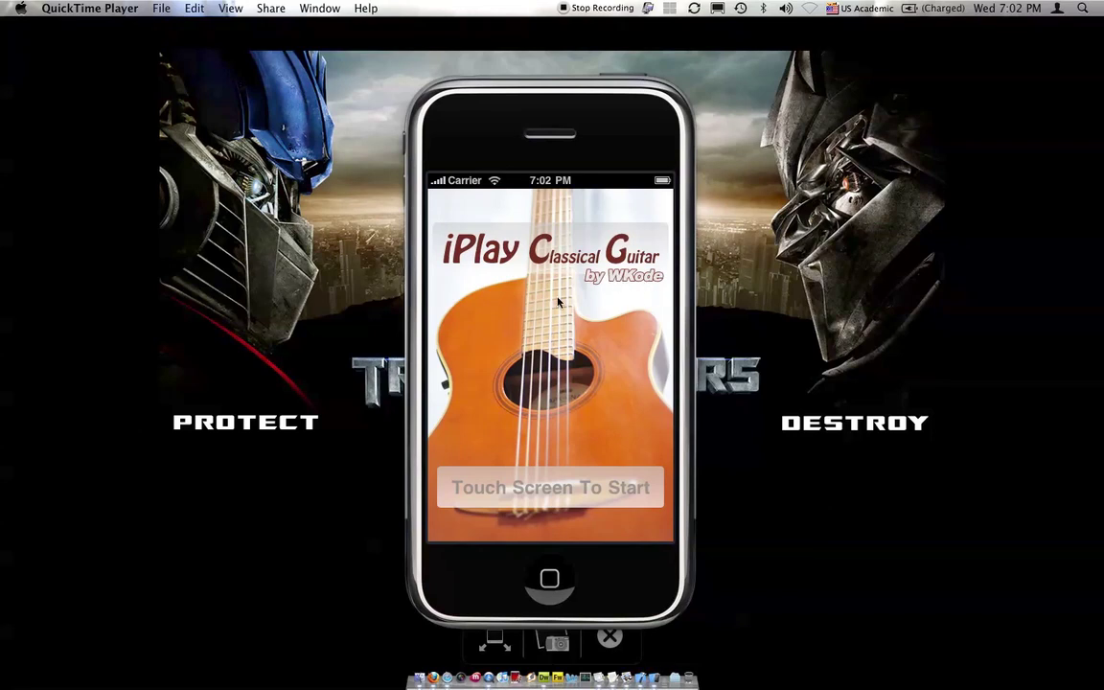
# Clear the guitar background image in the instrument's settings and move the note and scale options strip upwards.
pyautogui.click(577, 433)
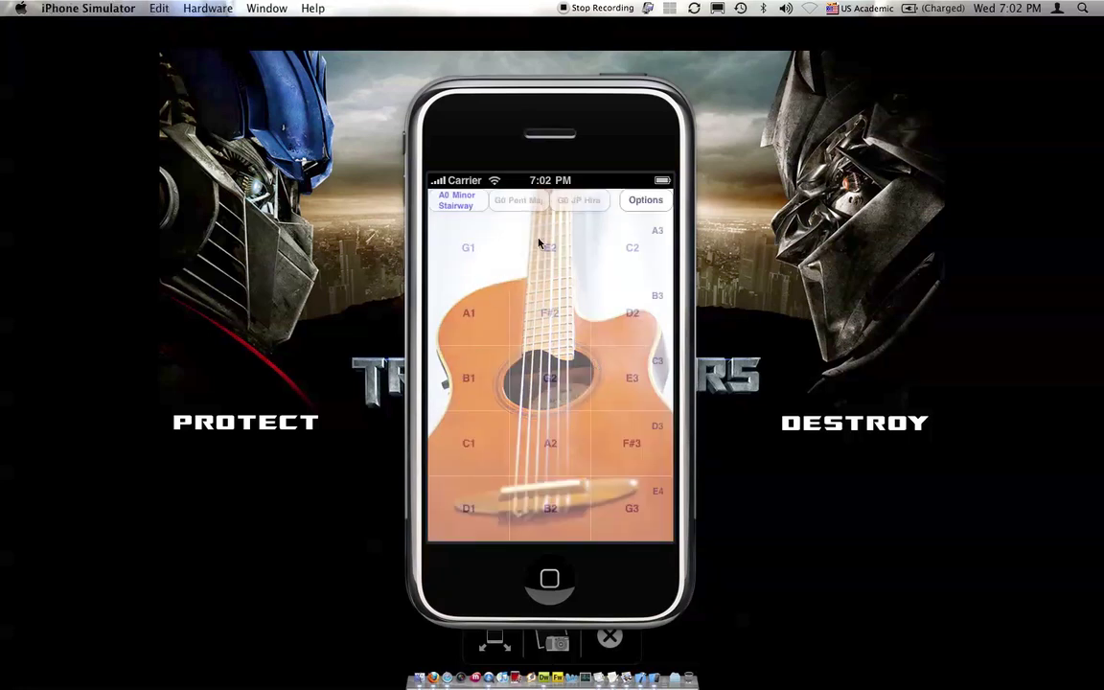
pyautogui.click(643, 202)
pyautogui.click(453, 203)
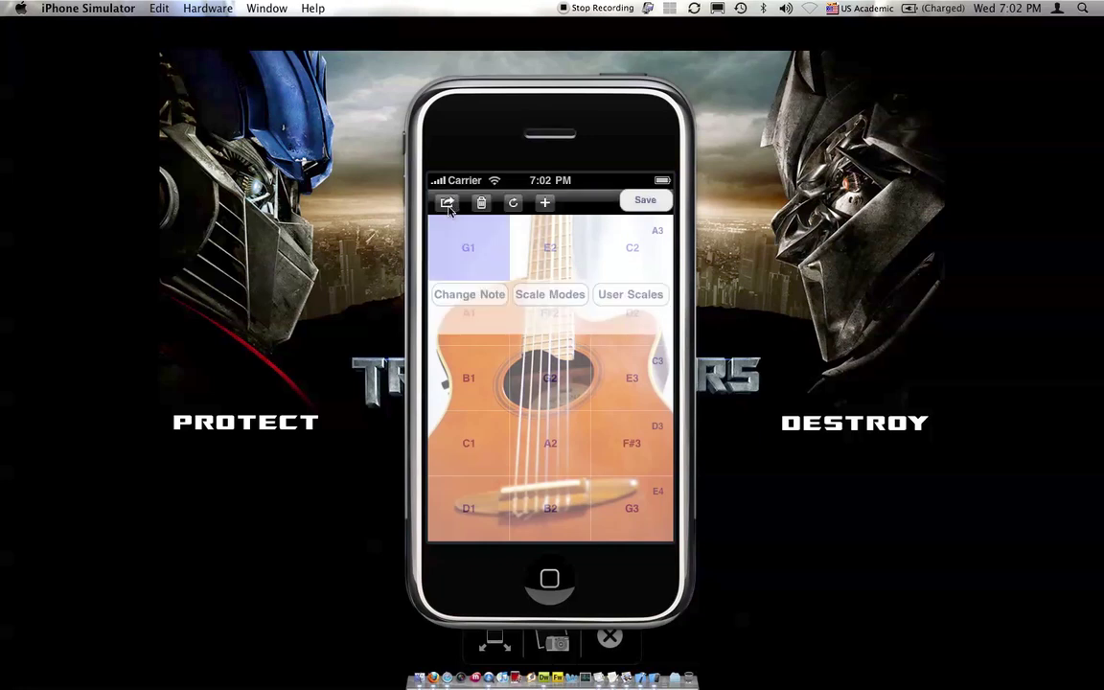
pyautogui.click(446, 203)
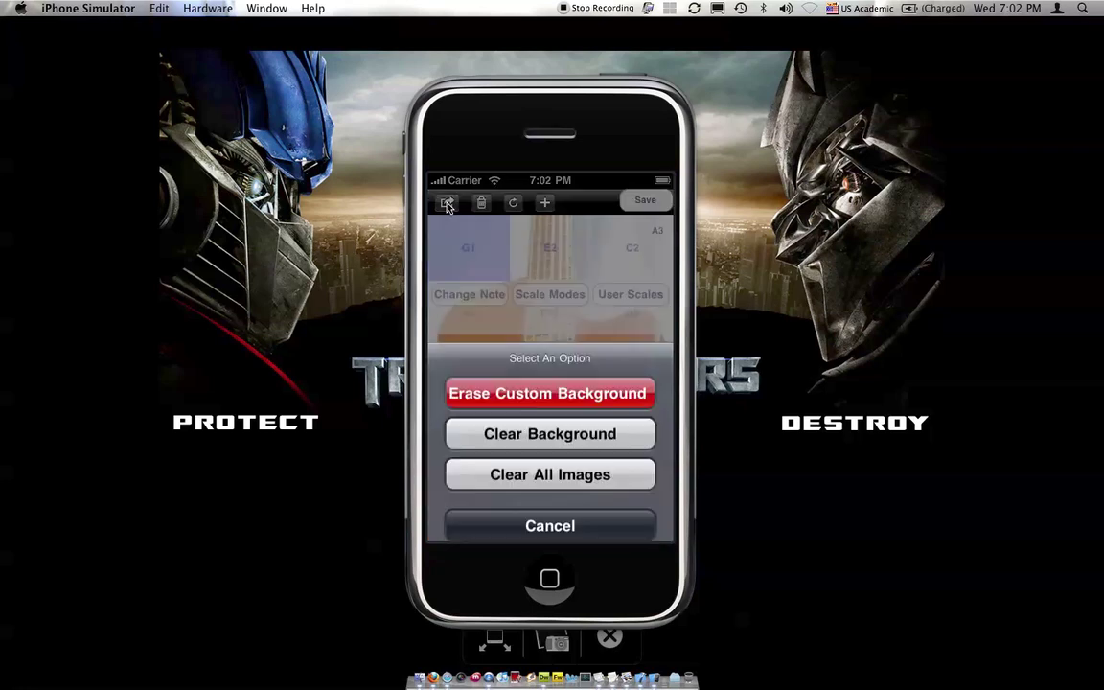
pyautogui.click(589, 422)
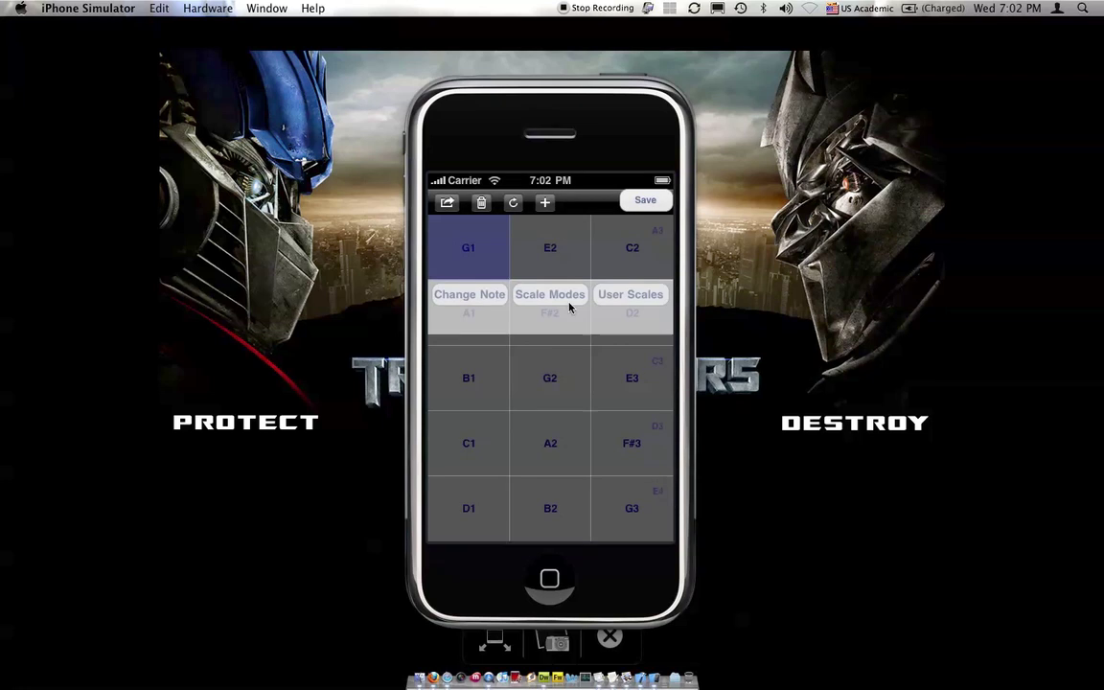
pyautogui.moveTo(533, 332); pyautogui.dragTo(514, 289)
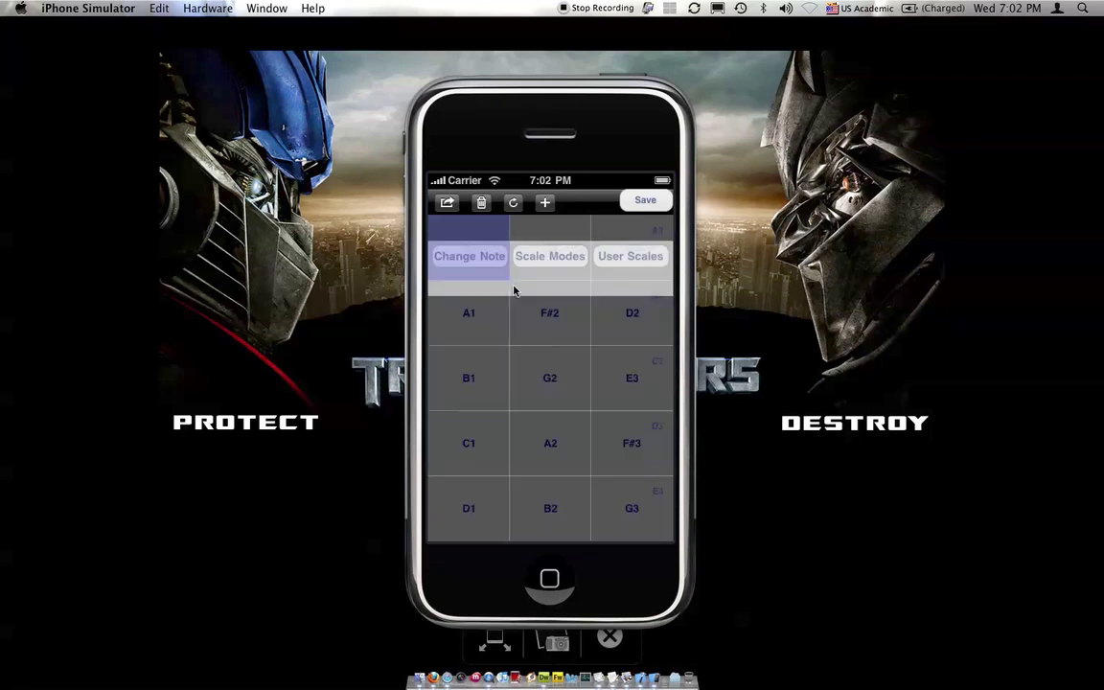
# Add the aerial beach photo from the Hawaii album to the custom background.
pyautogui.click(544, 204)
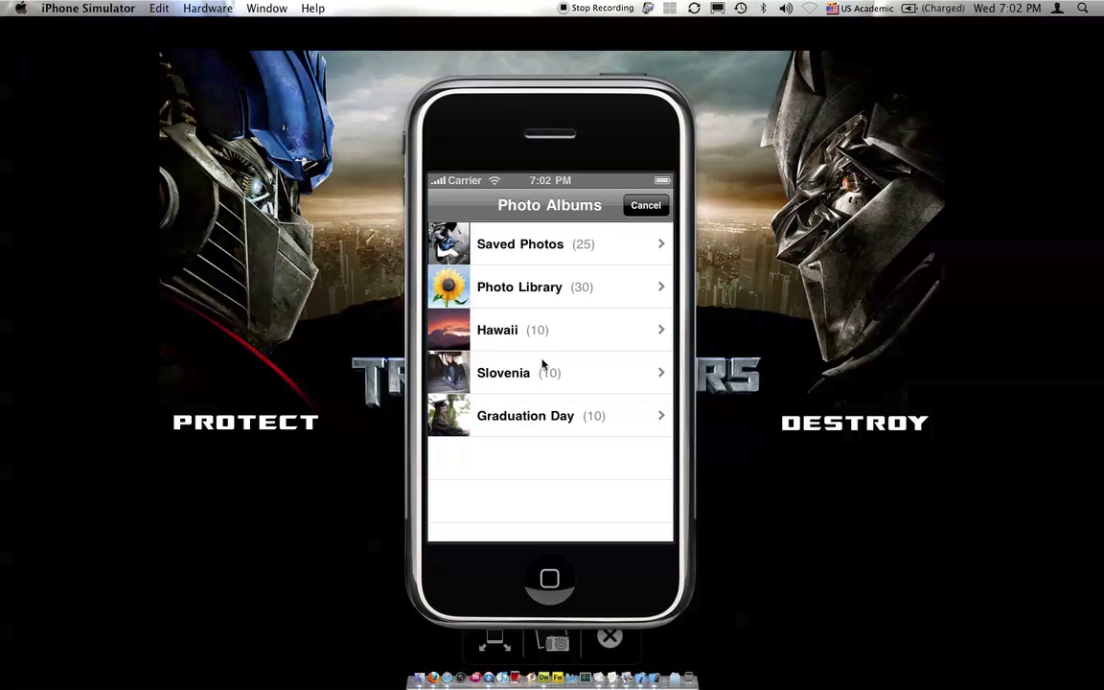
pyautogui.click(508, 330)
pyautogui.click(508, 334)
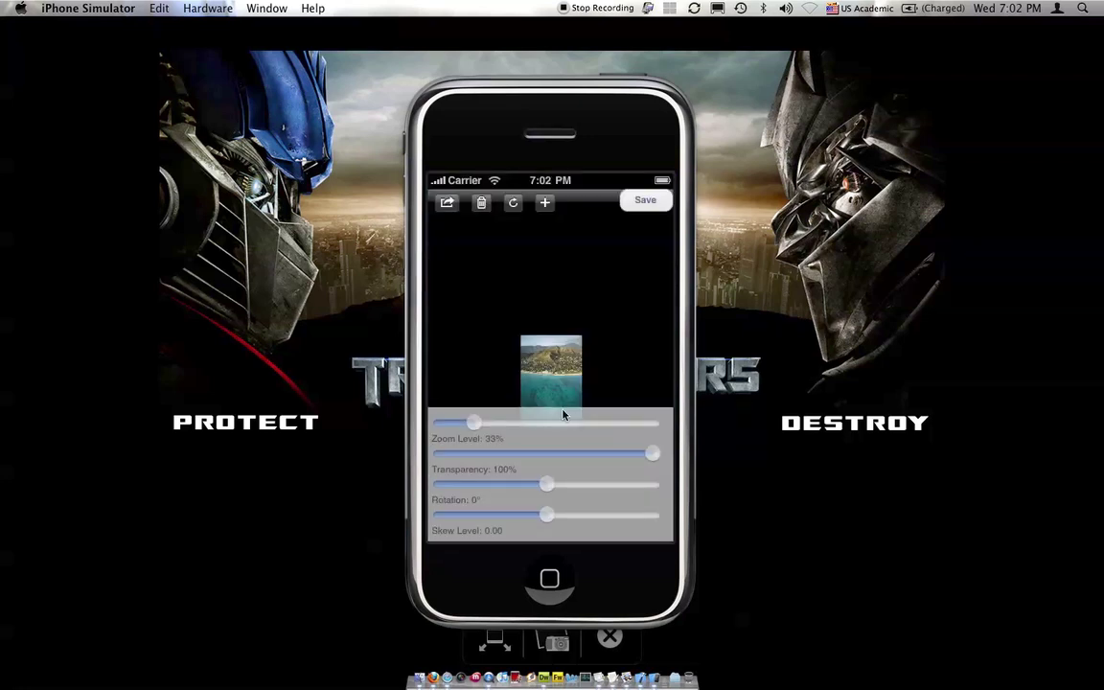
# Set the beach photo's zoom to 167%, transparency to 49%, rotation to -61° and skew to 2.00.
pyautogui.moveTo(476, 426); pyautogui.dragTo(616, 412)
pyautogui.moveTo(654, 455); pyautogui.dragTo(509, 485)
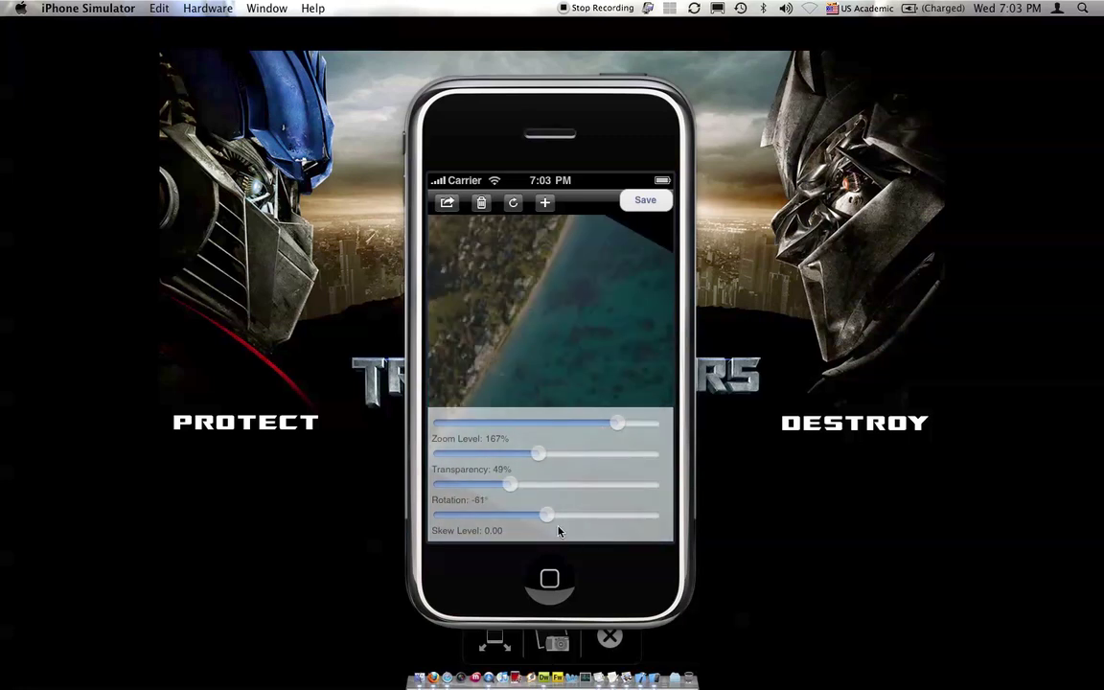
pyautogui.moveTo(551, 518); pyautogui.dragTo(657, 515)
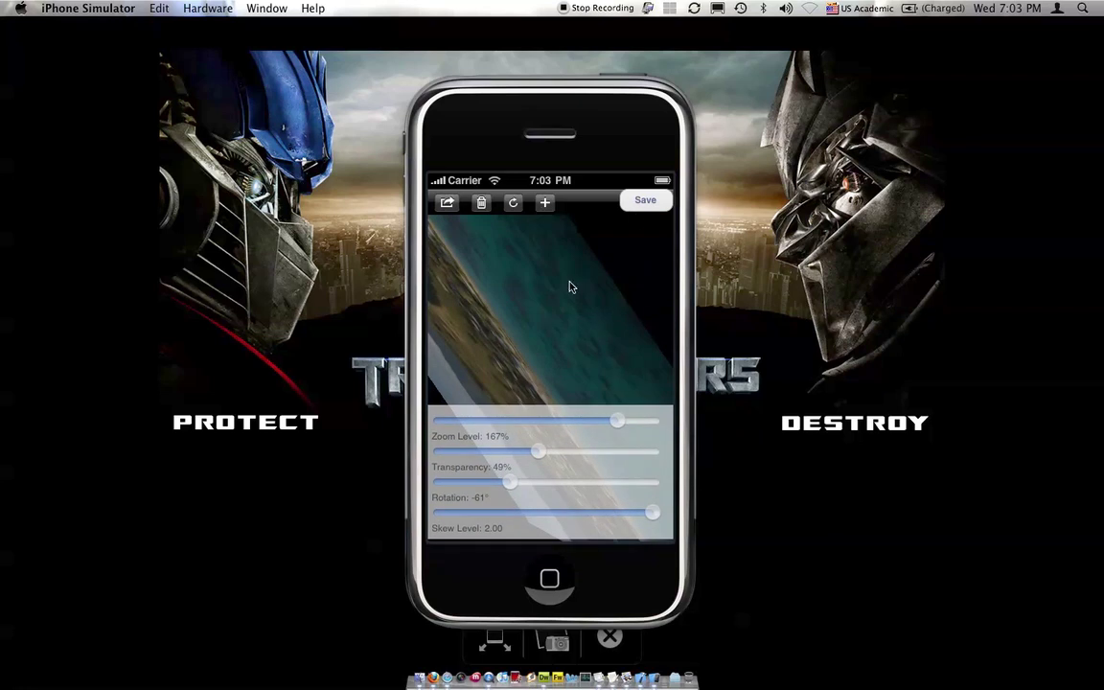
# Add the green valley photo from the Hawaii album and the statue photo from the Slovenia album.
pyautogui.click(544, 203)
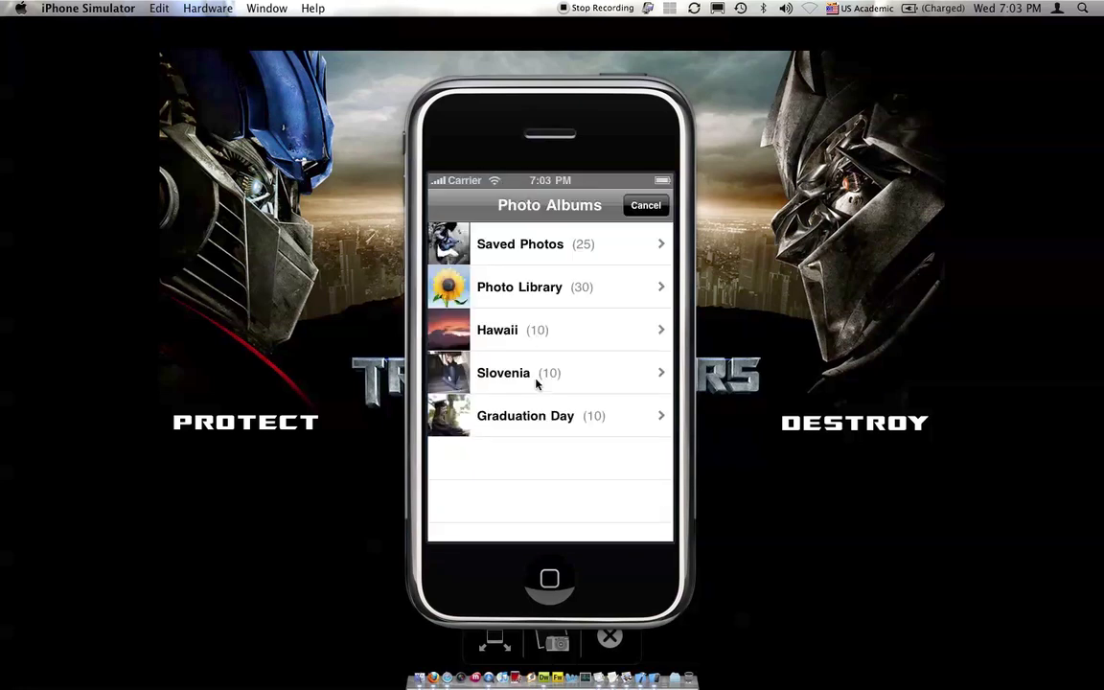
pyautogui.click(534, 328)
pyautogui.click(617, 338)
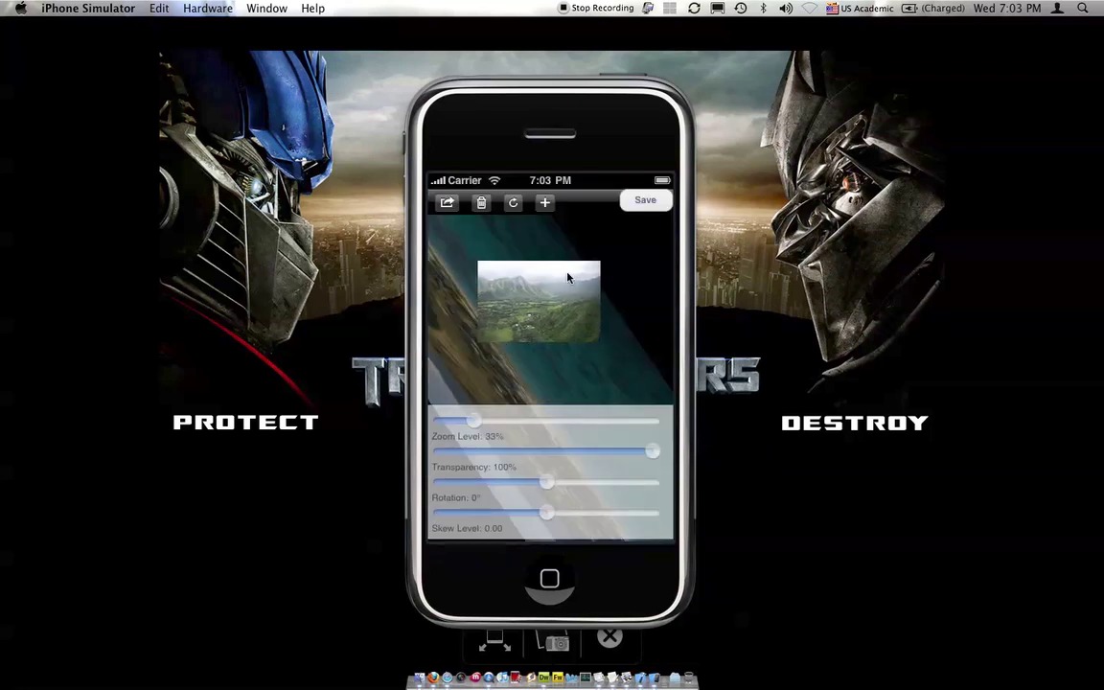
pyautogui.click(544, 202)
pyautogui.click(511, 373)
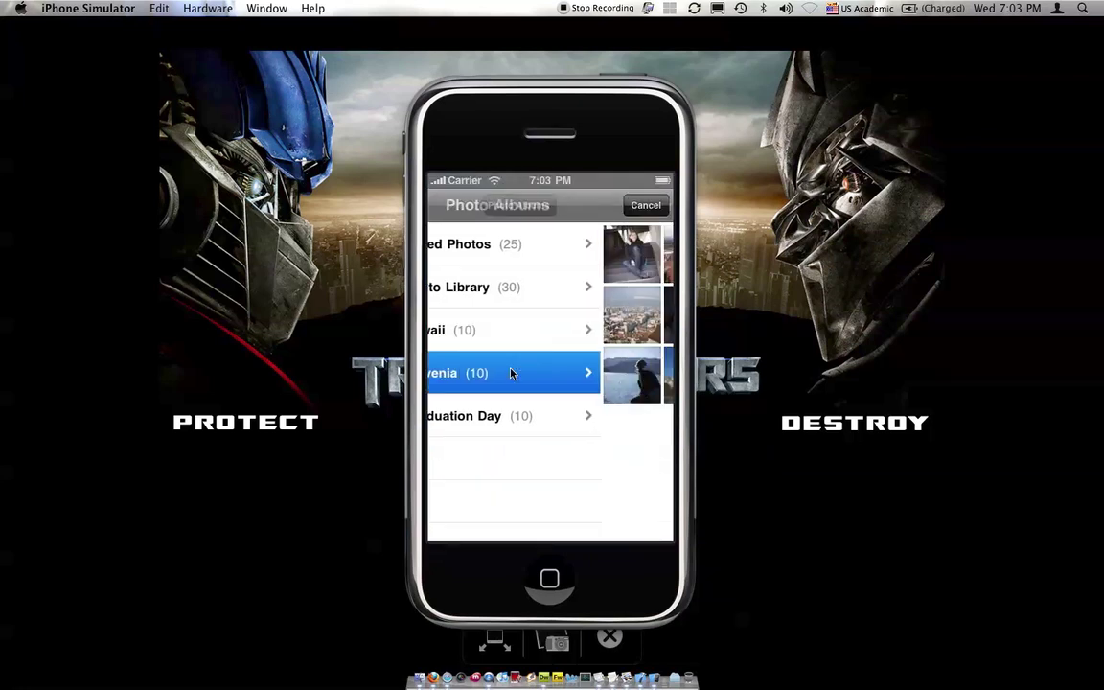
pyautogui.click(581, 339)
# Arrange the two small photos so the statue sits at the canvas's lower left and the valley at its upper right.
pyautogui.moveTo(560, 342); pyautogui.dragTo(527, 342)
pyautogui.moveTo(574, 299); pyautogui.dragTo(608, 271)
pyautogui.moveTo(470, 322); pyautogui.dragTo(563, 350)
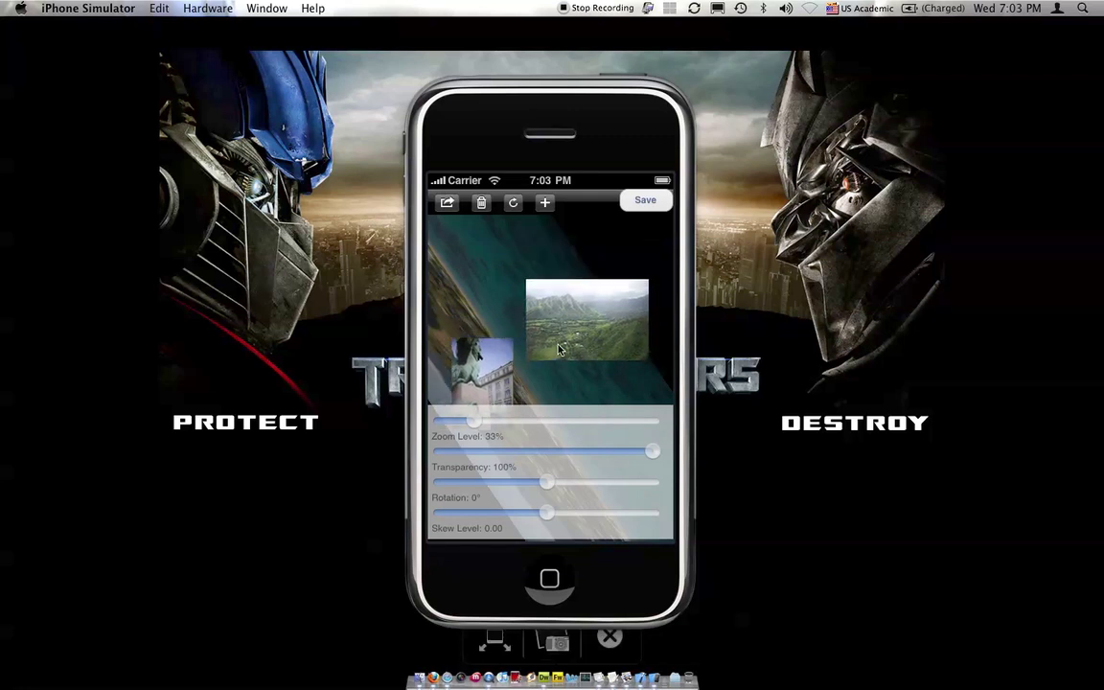
# Set the large beach photo's transparency to 100% and send it behind the valley and statue photos.
pyautogui.click(483, 278)
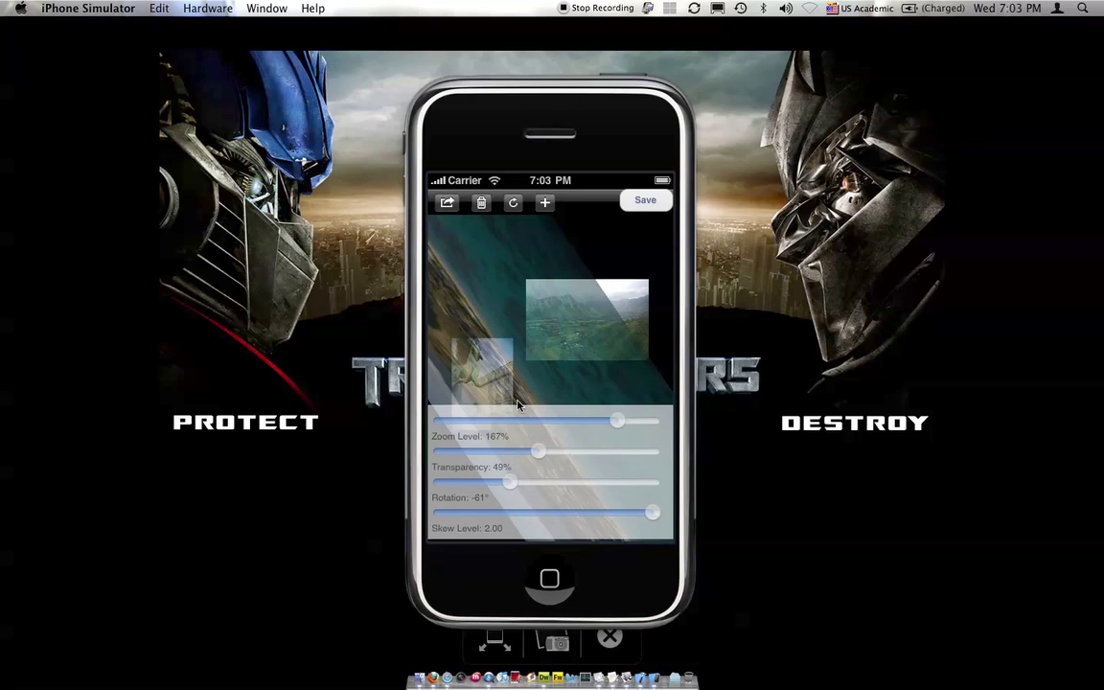
pyautogui.moveTo(532, 459); pyautogui.dragTo(652, 453)
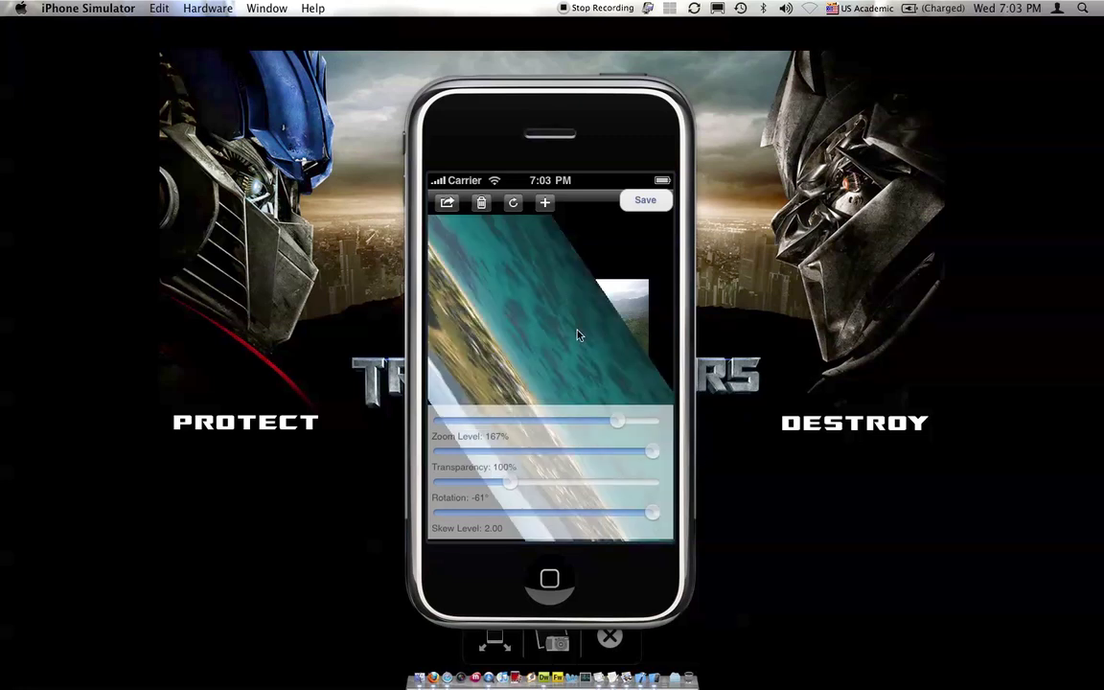
pyautogui.click(512, 210)
pyautogui.click(511, 210)
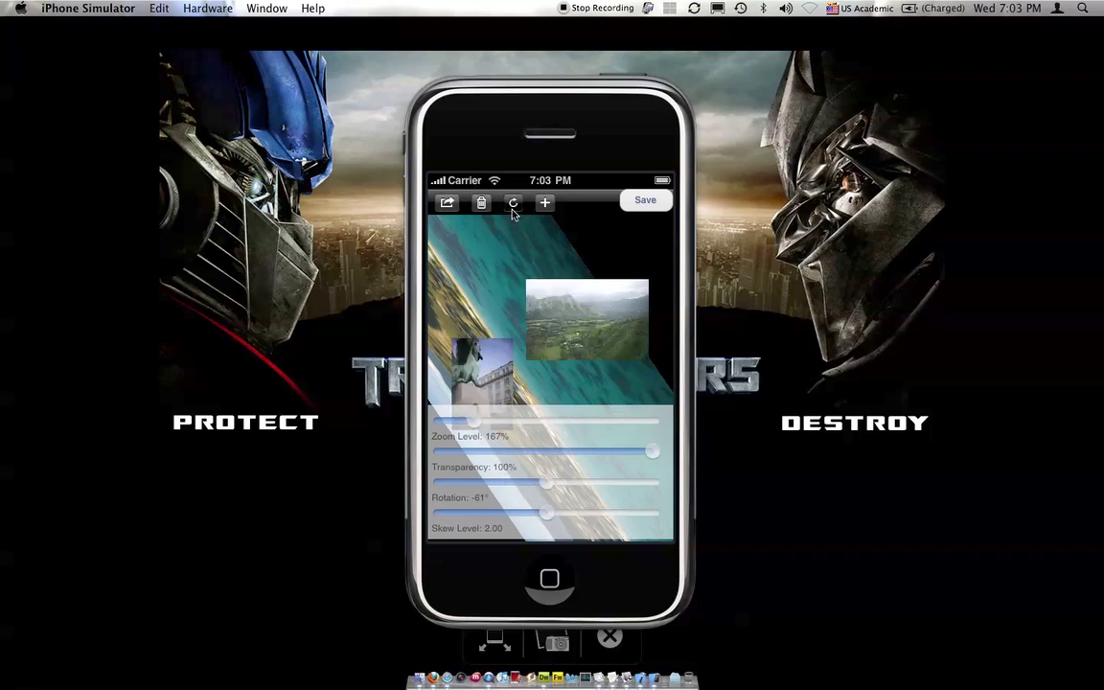
pyautogui.click(511, 210)
pyautogui.click(512, 210)
pyautogui.click(512, 211)
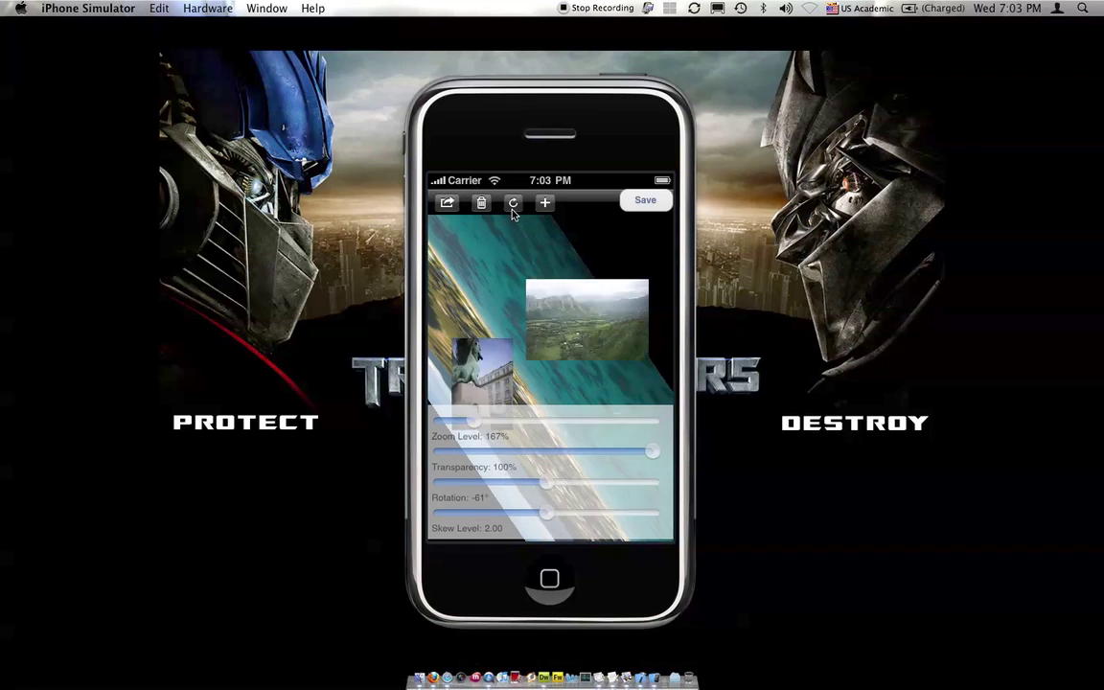
# Delete the green valley photo and the statue photo from the custom background.
pyautogui.moveTo(531, 311); pyautogui.dragTo(488, 326)
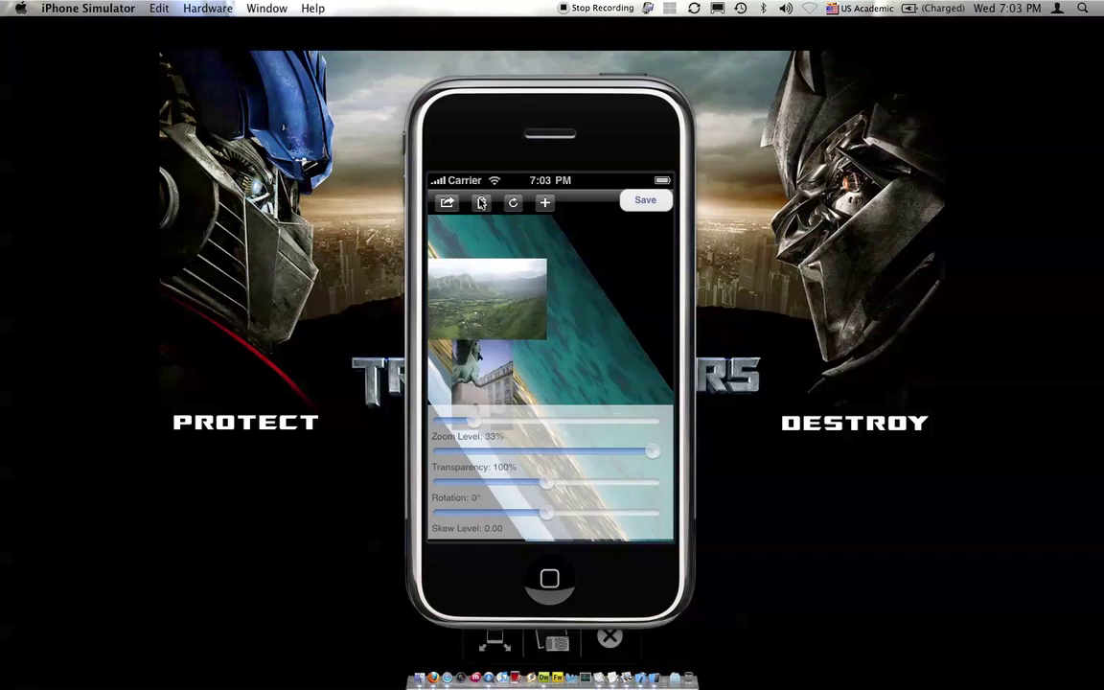
pyautogui.click(480, 202)
pyautogui.moveTo(477, 377); pyautogui.dragTo(534, 315)
pyautogui.click(483, 206)
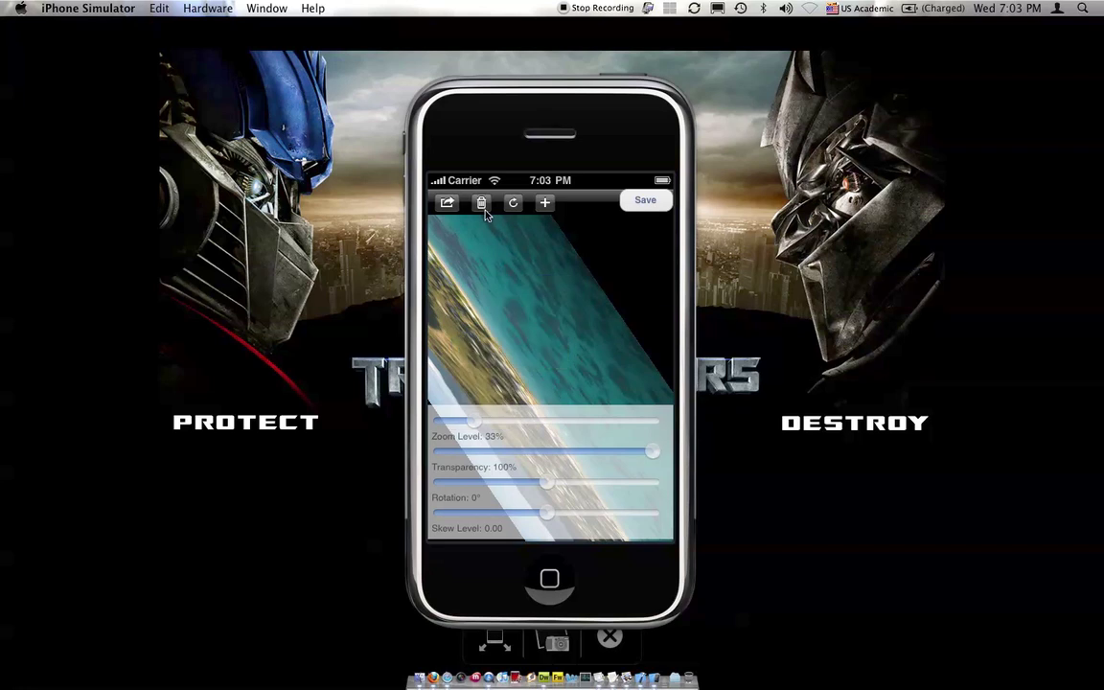
# Add the green valley photo from the Hawaii album again and clear all images from the background.
pyautogui.click(544, 203)
pyautogui.click(540, 325)
pyautogui.click(635, 330)
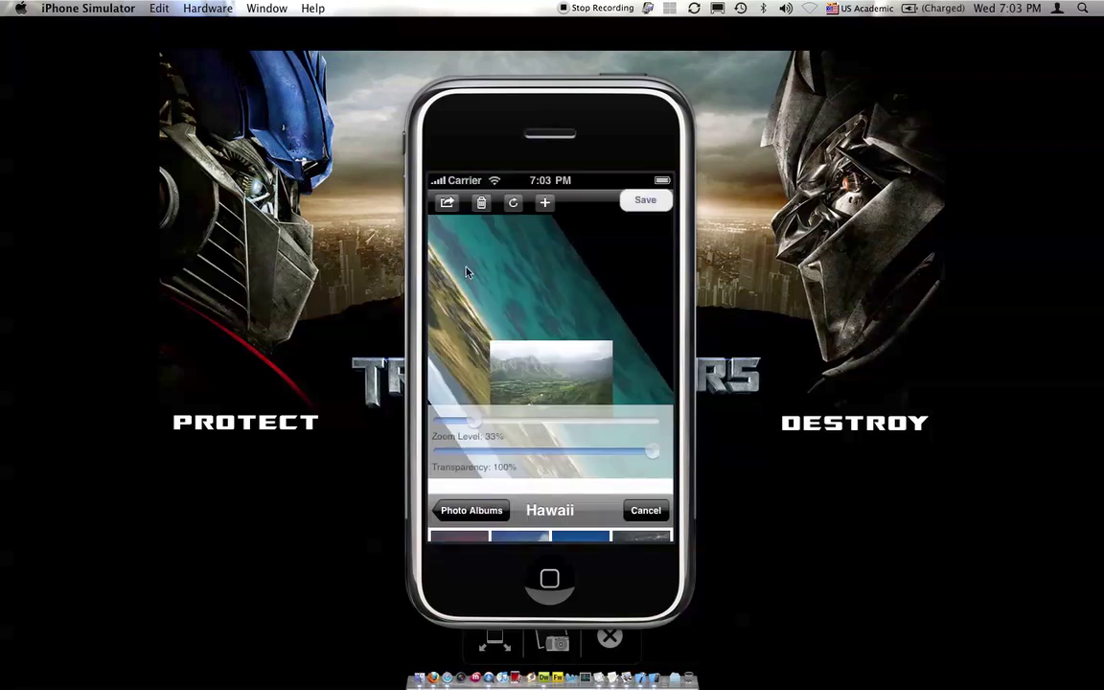
pyautogui.click(446, 202)
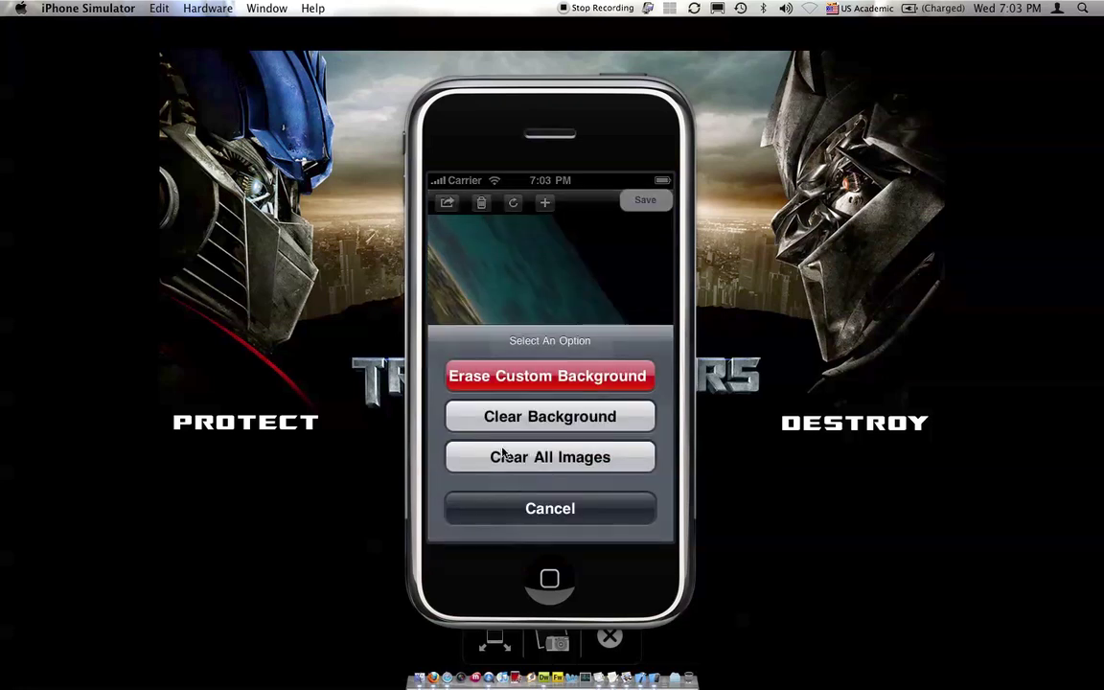
pyautogui.click(577, 466)
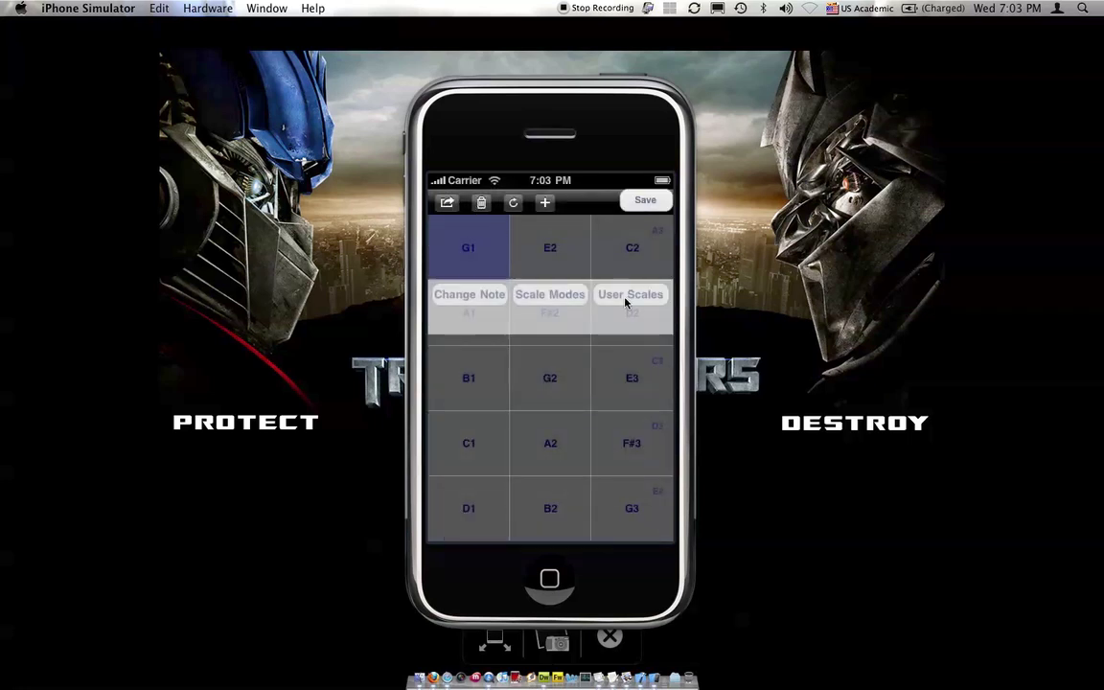
# Save the settings, exit the options to the playing view and reopen the options.
pyautogui.click(642, 202)
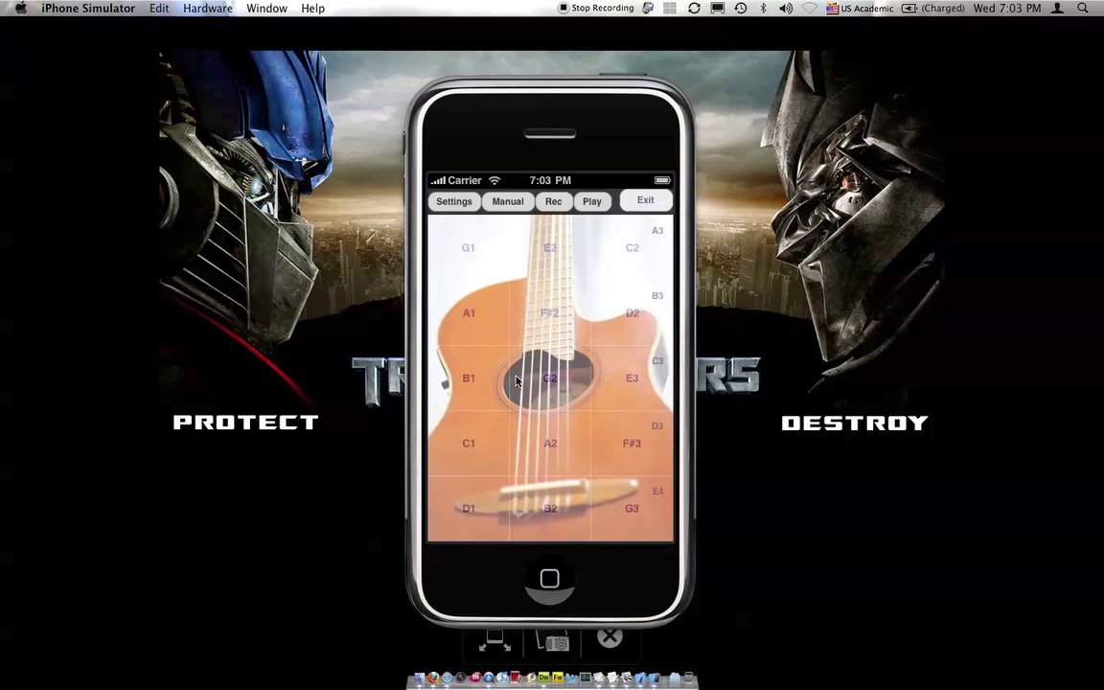
pyautogui.click(645, 201)
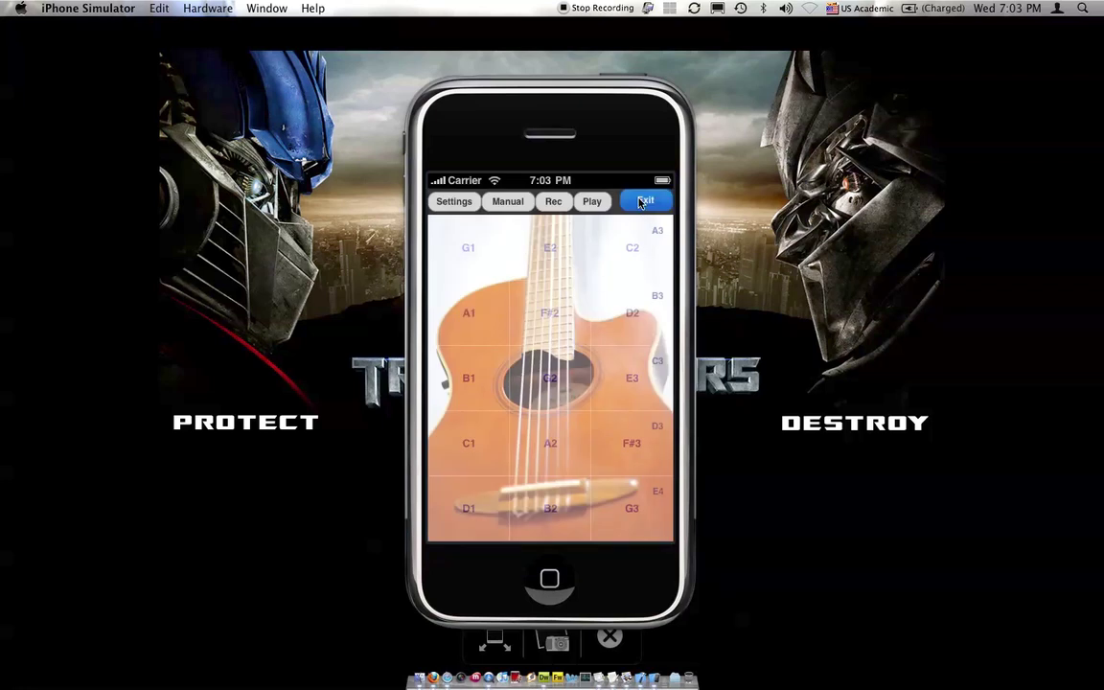
pyautogui.click(645, 202)
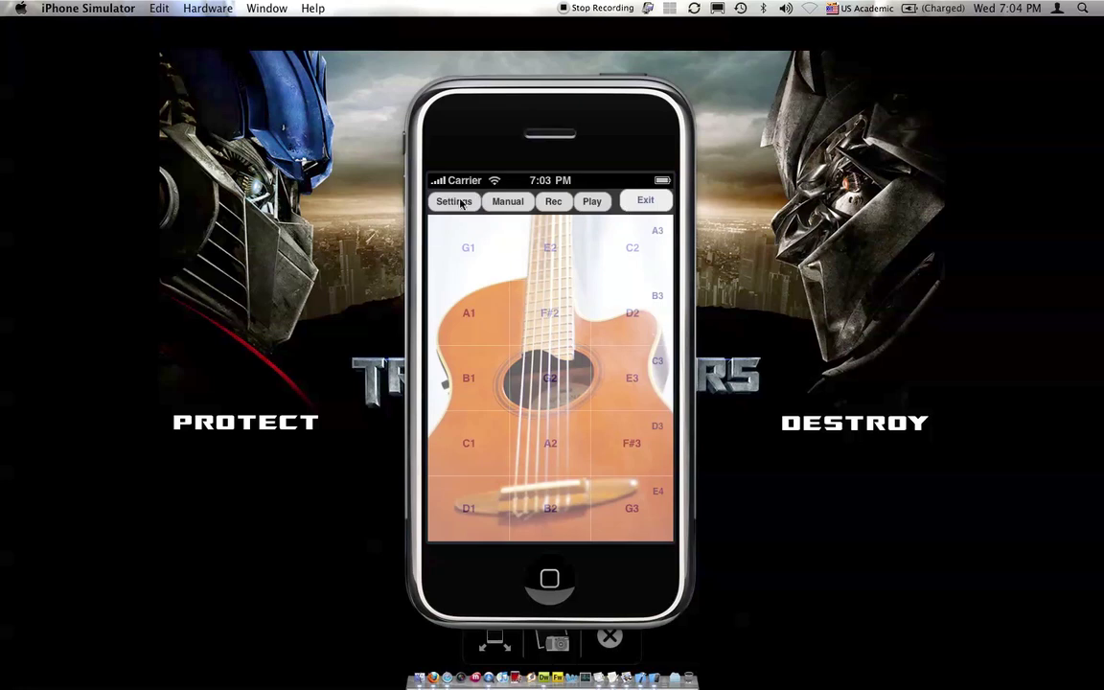
# Add the coastline photo from the Hawaii album in the settings and move it up over the guitar's neck.
pyautogui.click(456, 203)
pyautogui.click(542, 205)
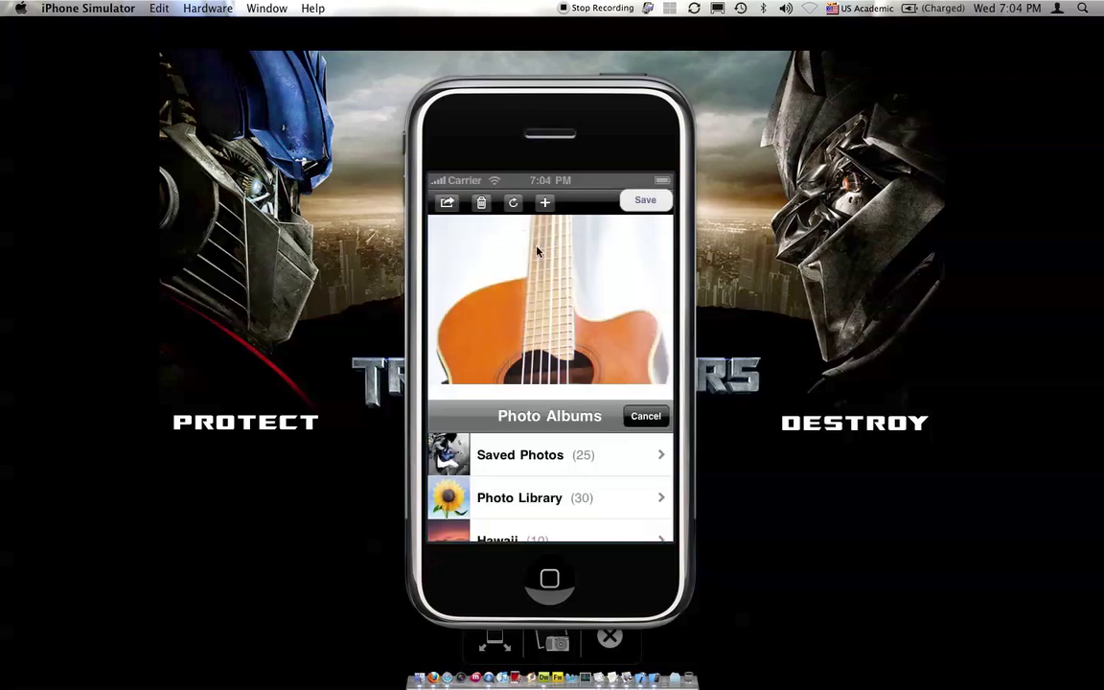
pyautogui.click(501, 337)
pyautogui.click(562, 332)
pyautogui.moveTo(554, 366); pyautogui.dragTo(547, 293)
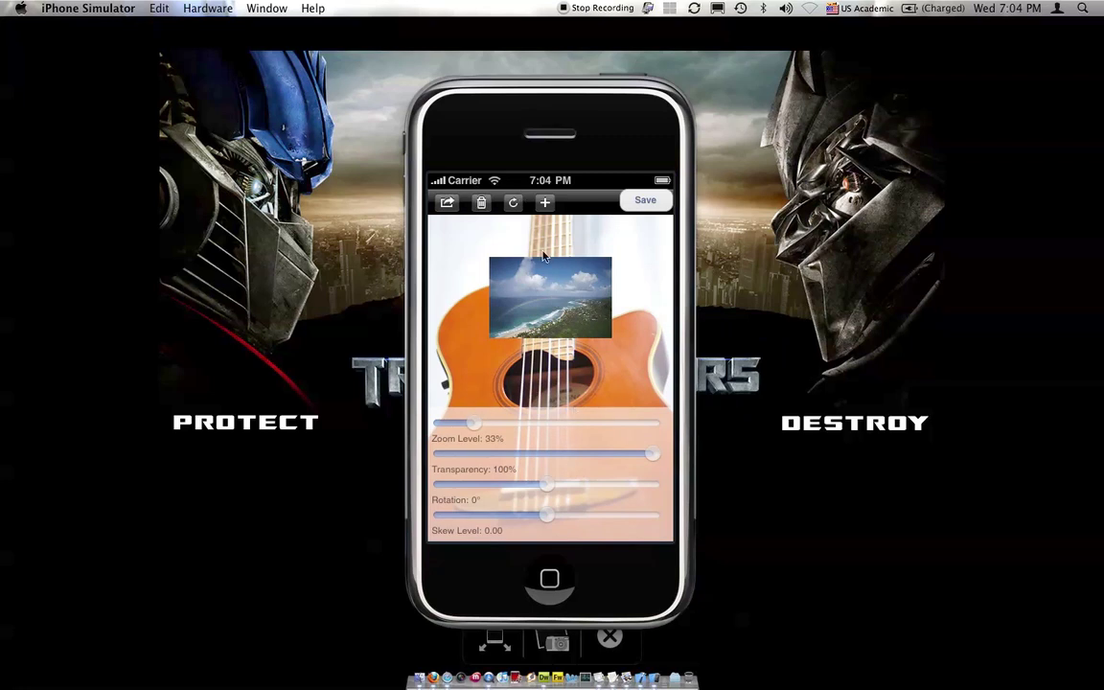
# Clear the guitar background behind the coastline photo and save the custom background.
pyautogui.click(447, 204)
pyautogui.click(586, 417)
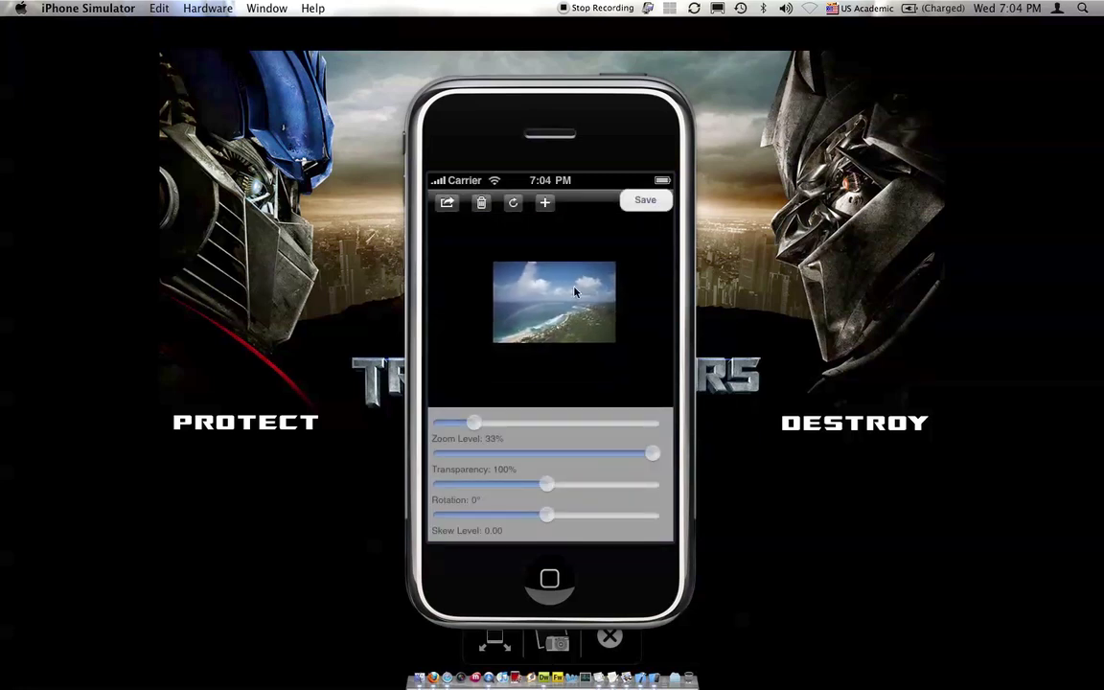
pyautogui.click(645, 201)
pyautogui.click(587, 402)
pyautogui.click(493, 536)
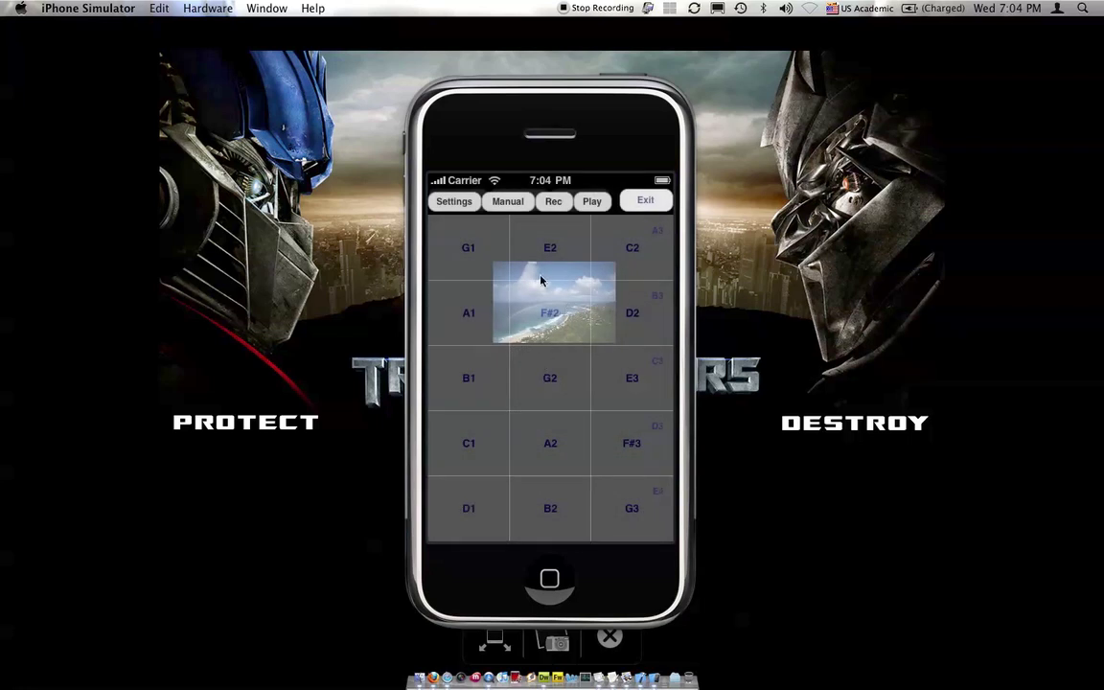
# Erase the custom background in the settings and return to the playing view.
pyautogui.click(466, 202)
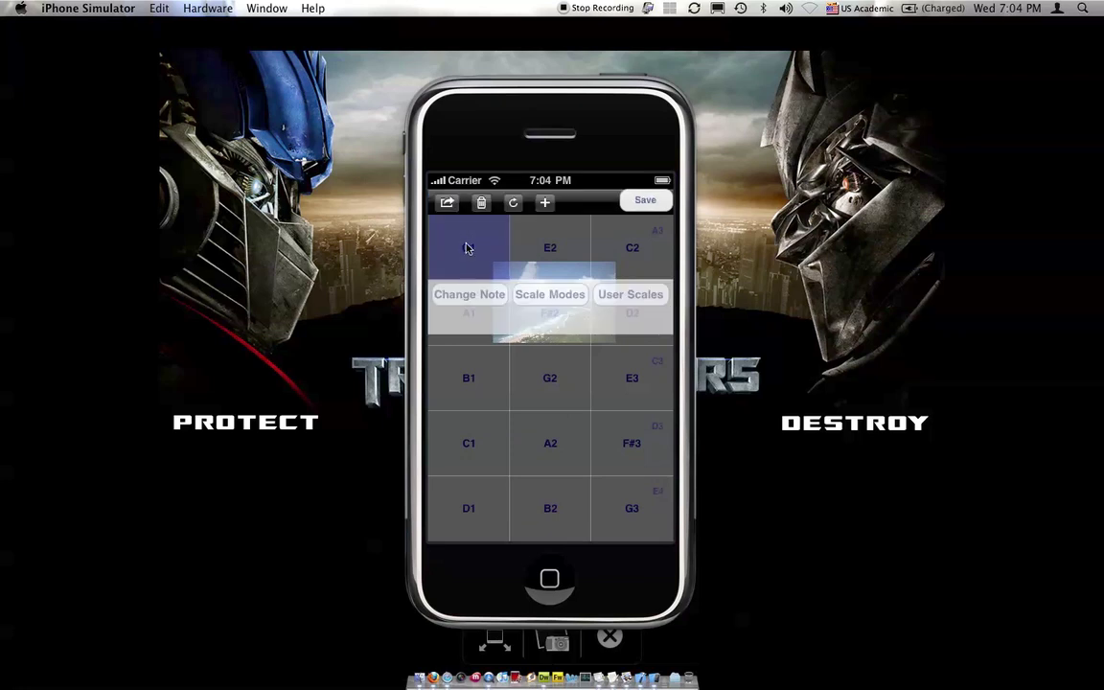
pyautogui.click(447, 203)
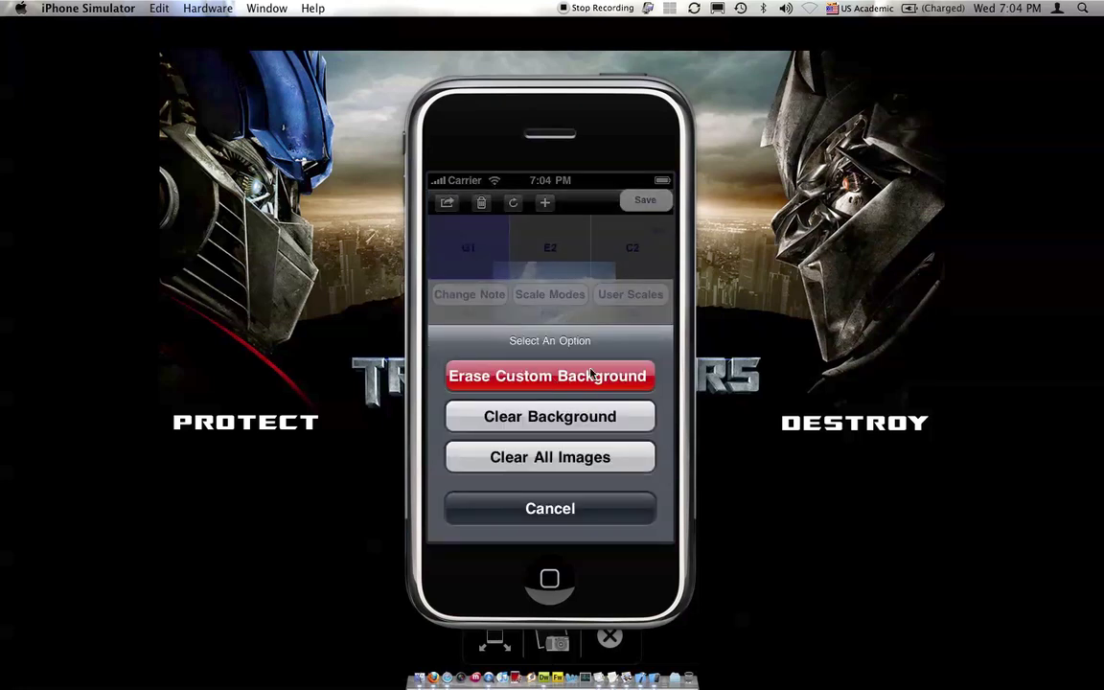
pyautogui.click(488, 380)
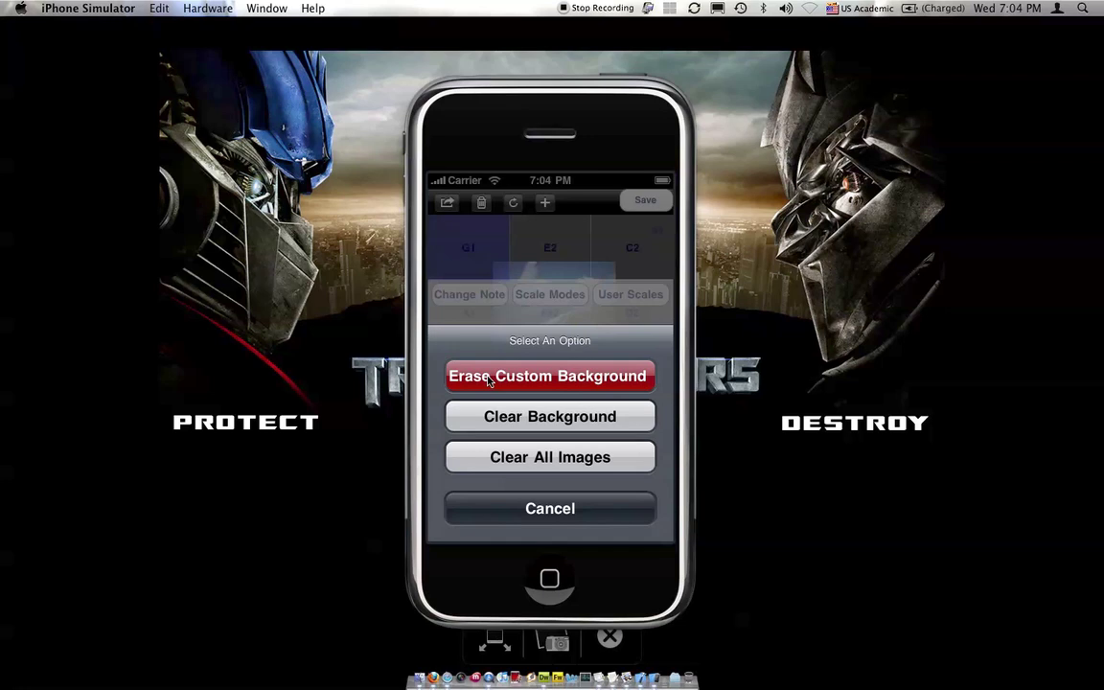
pyautogui.click(645, 202)
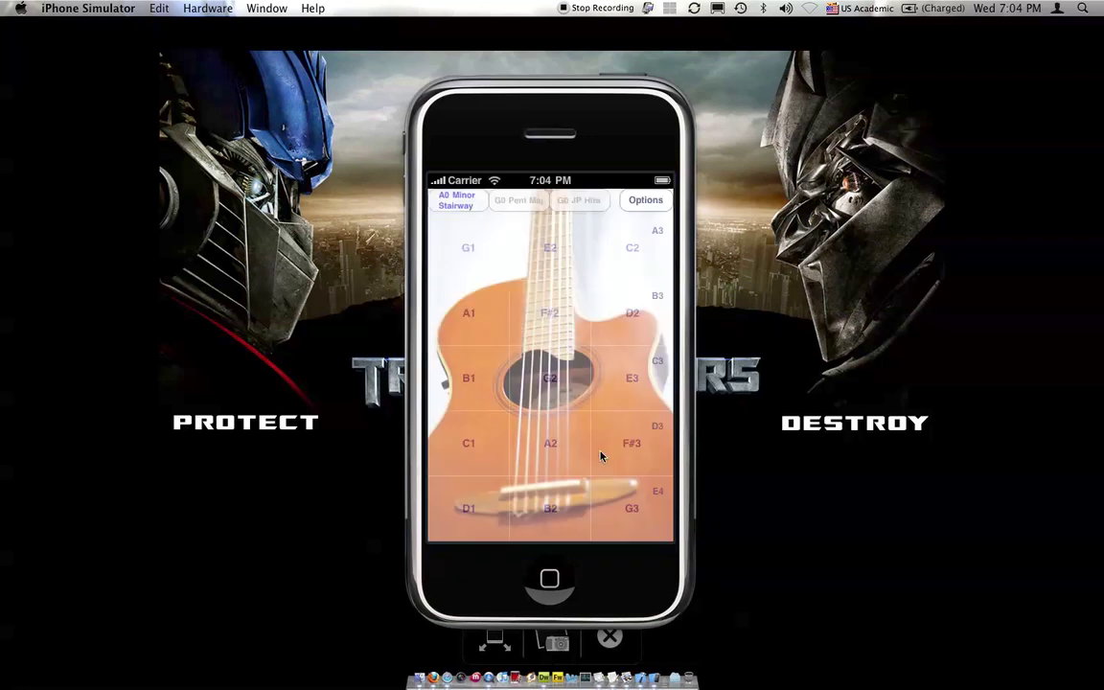
# Leave the guitar app for the home screen and switch to Safari.
pyautogui.click(560, 583)
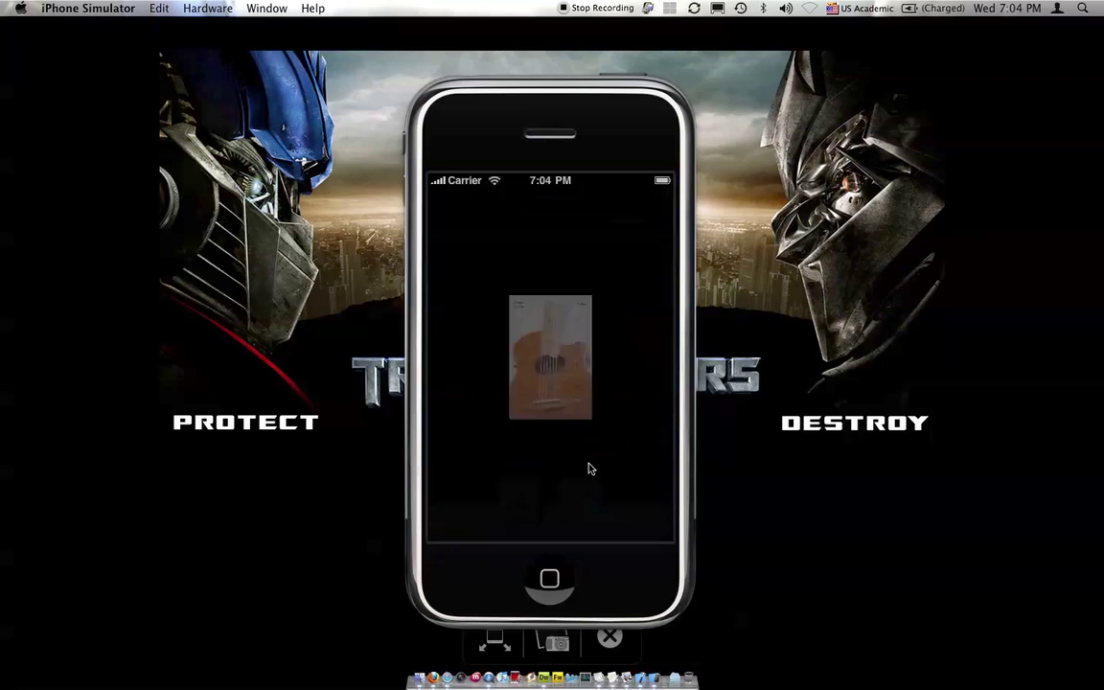
pyautogui.click(578, 505)
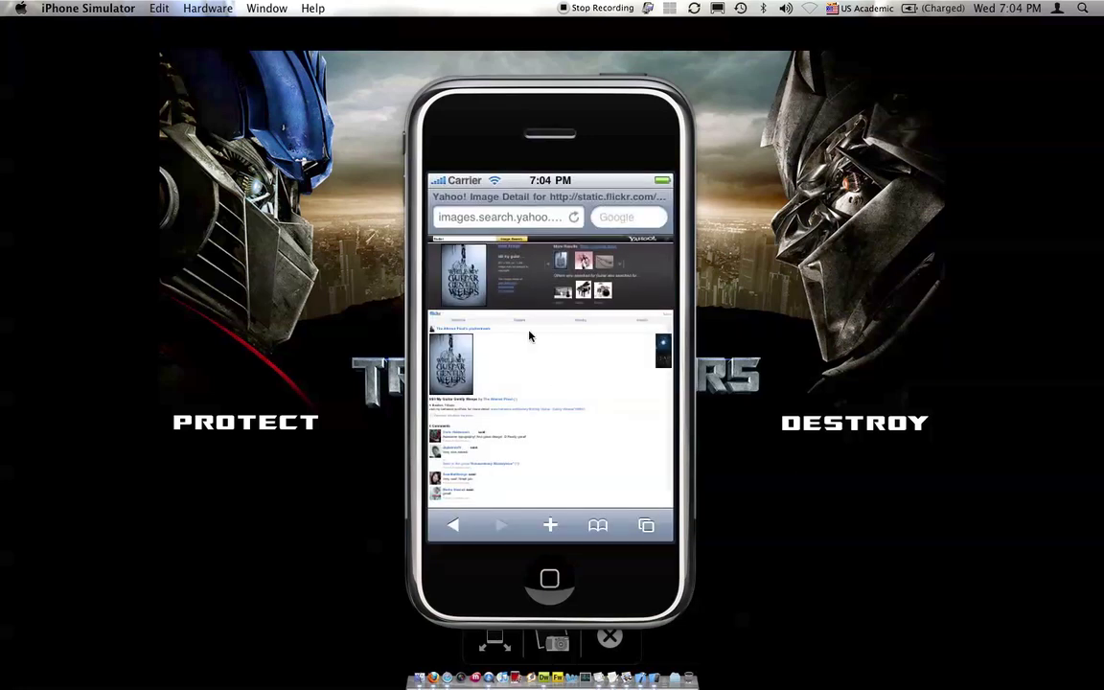
# Open the "Still My Guitar Gently Weeps" picture's page on Flickr and save the picture to the phone.
pyautogui.click(455, 358)
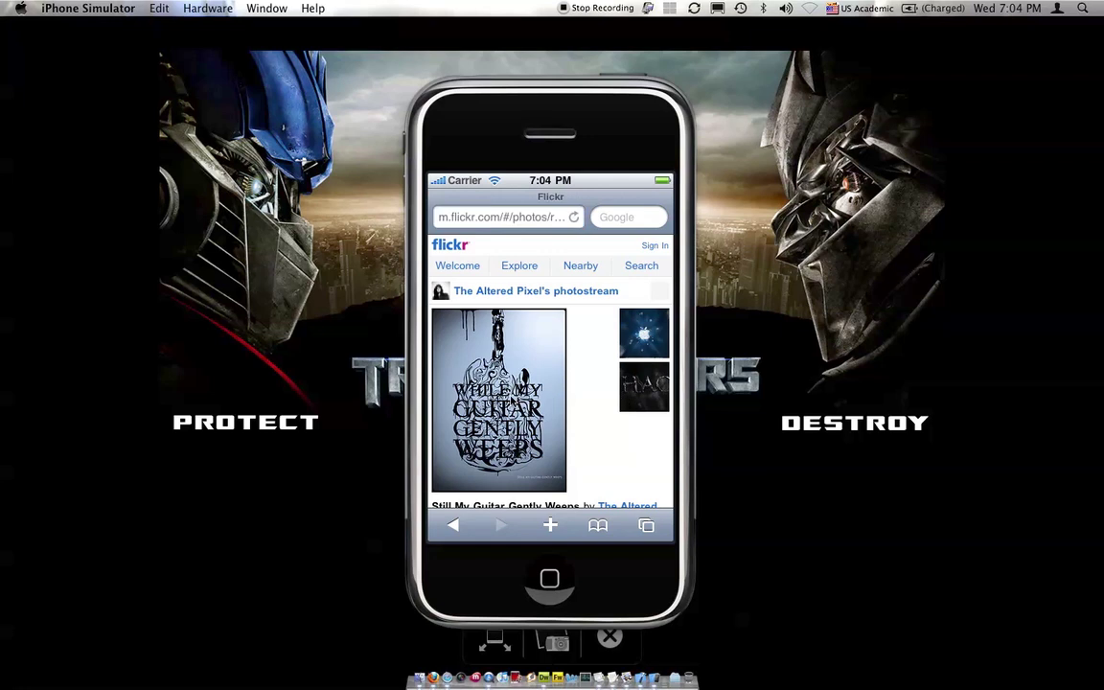
pyautogui.click(512, 400)
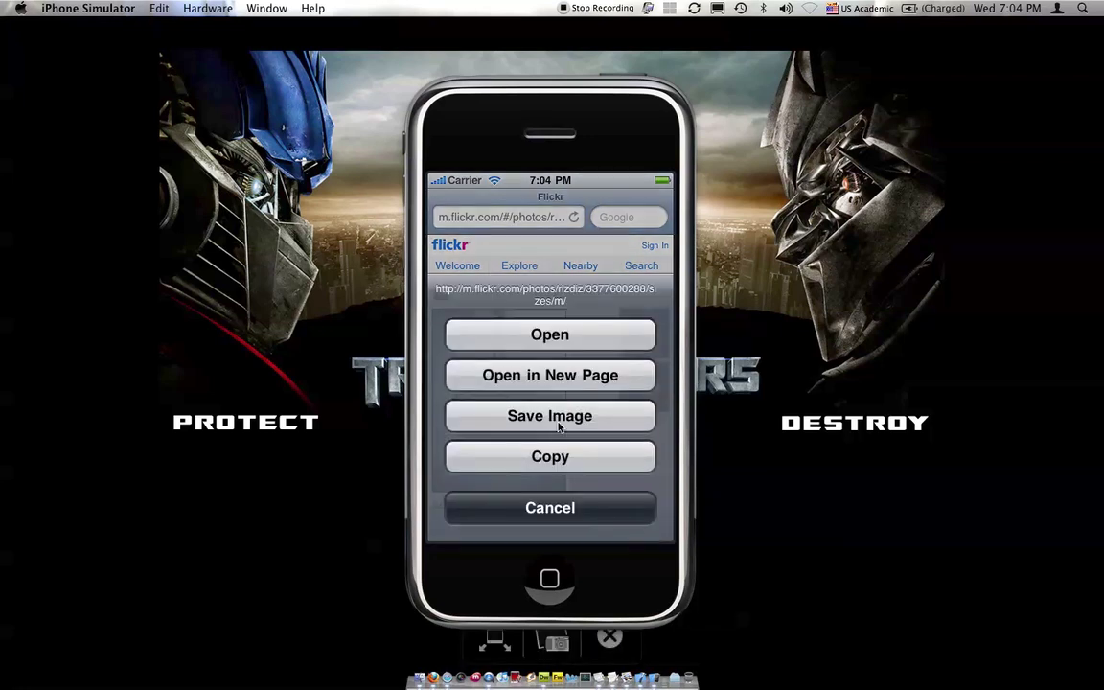
pyautogui.click(562, 416)
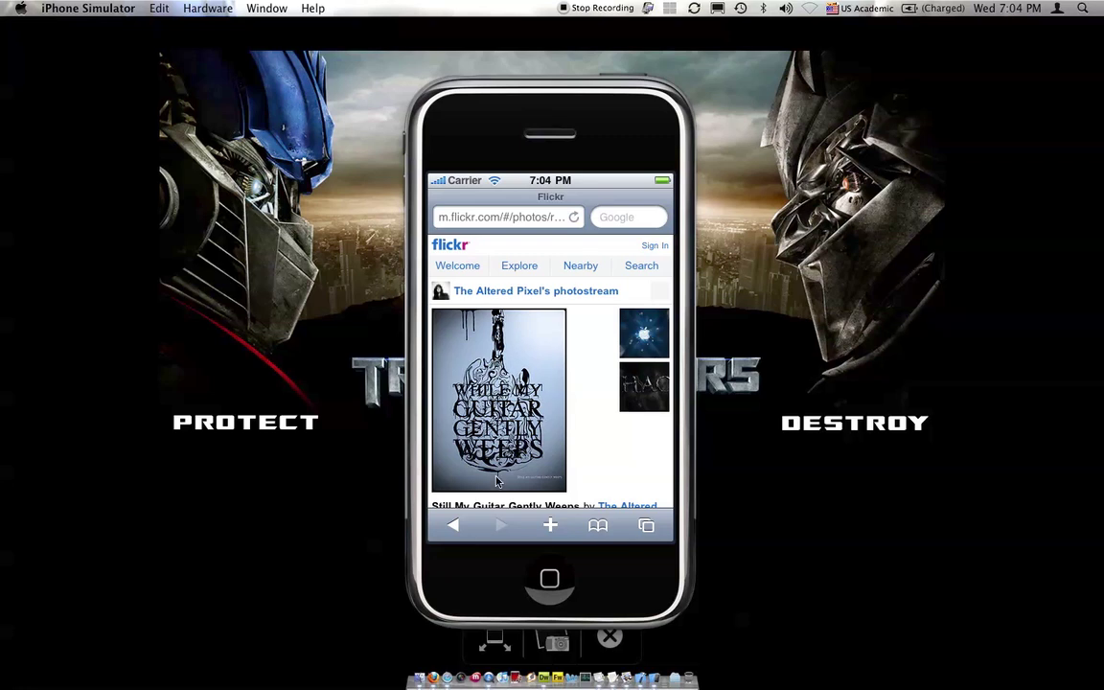
# Return to the Yahoo image results for Guitar and open the next page of results.
pyautogui.click(453, 527)
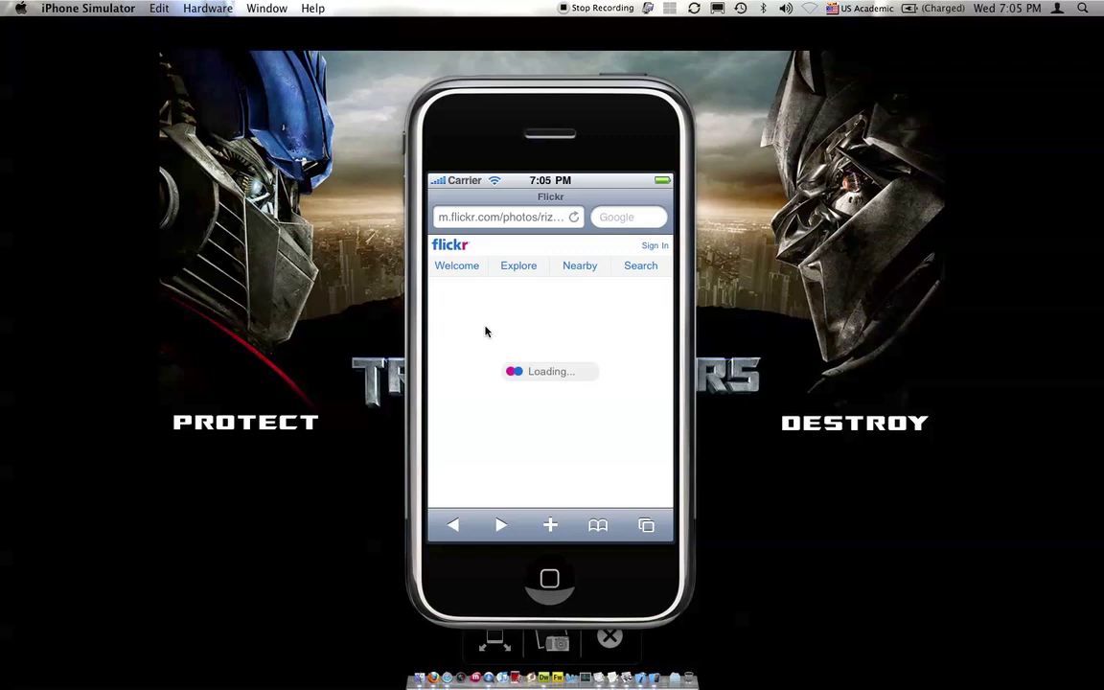
pyautogui.click(460, 524)
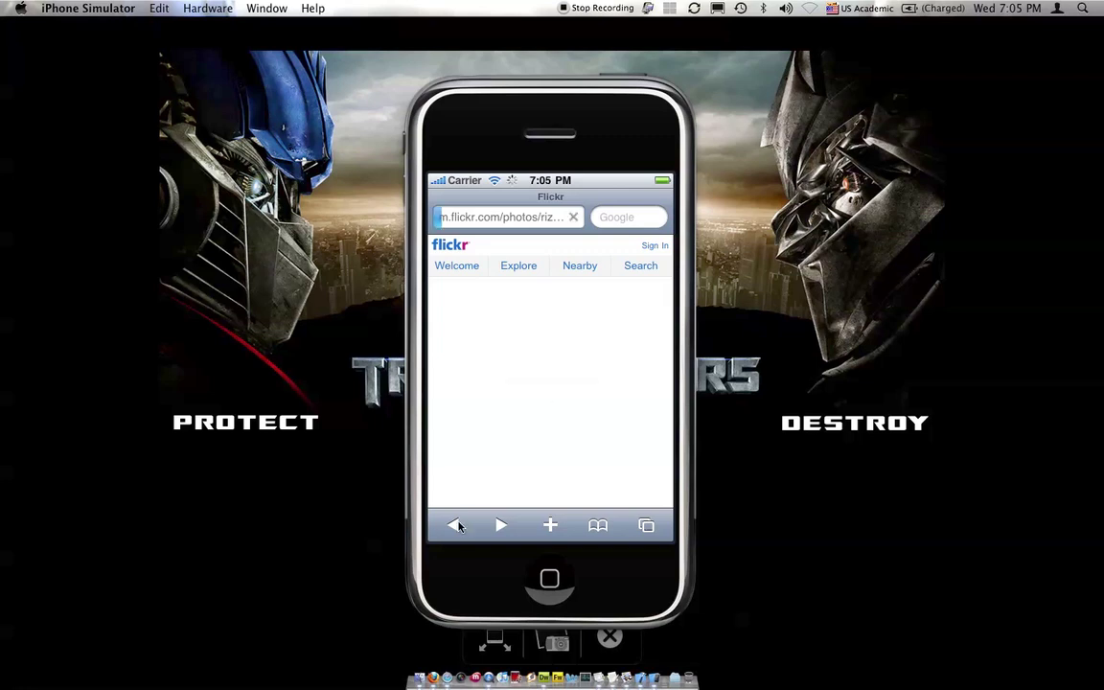
pyautogui.click(457, 528)
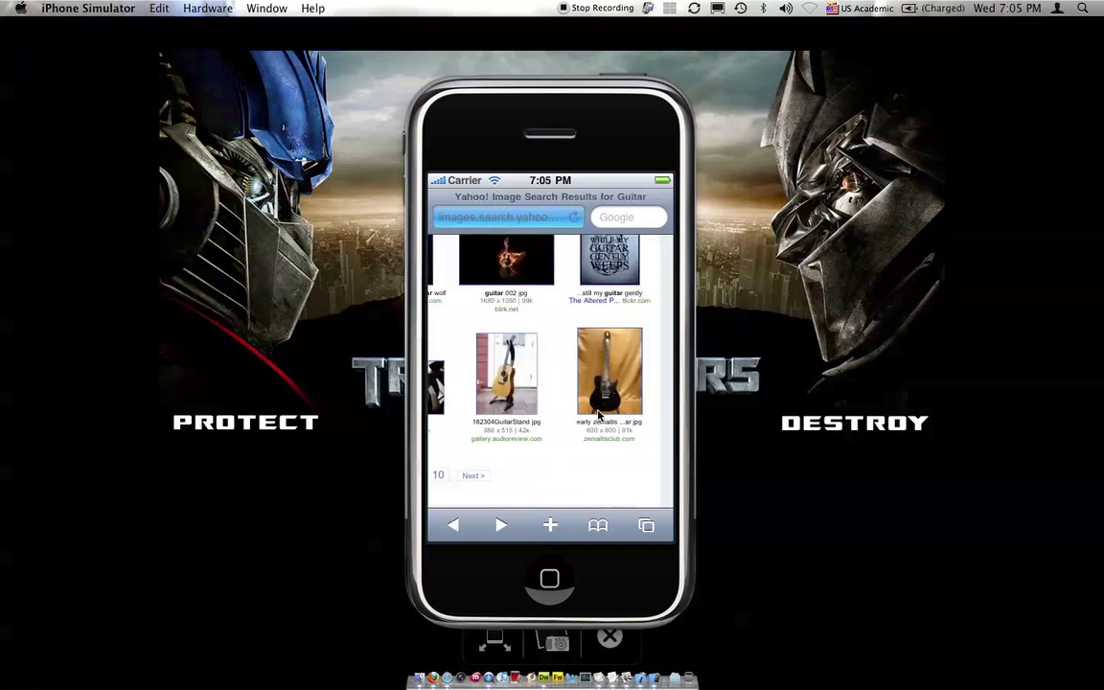
pyautogui.click(580, 475)
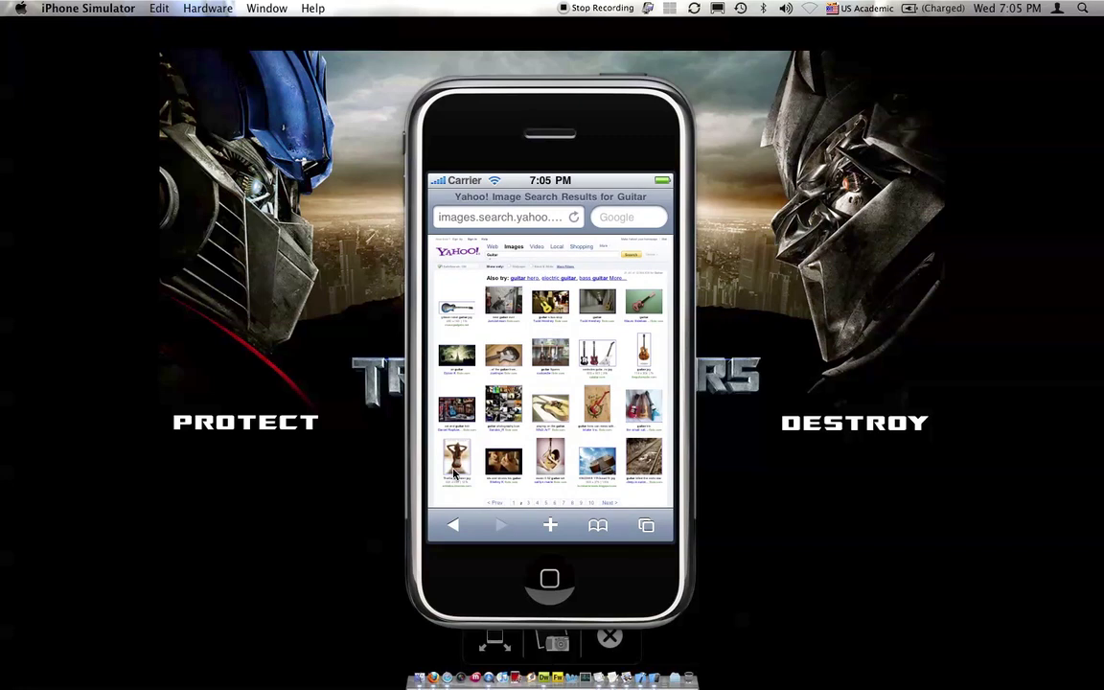
# Find TheGuitarPoster.jpg in the search results, open it at full size and save it to the phone.
pyautogui.moveTo(487, 441); pyautogui.dragTo(349, 567)
pyautogui.moveTo(465, 473); pyautogui.dragTo(600, 428)
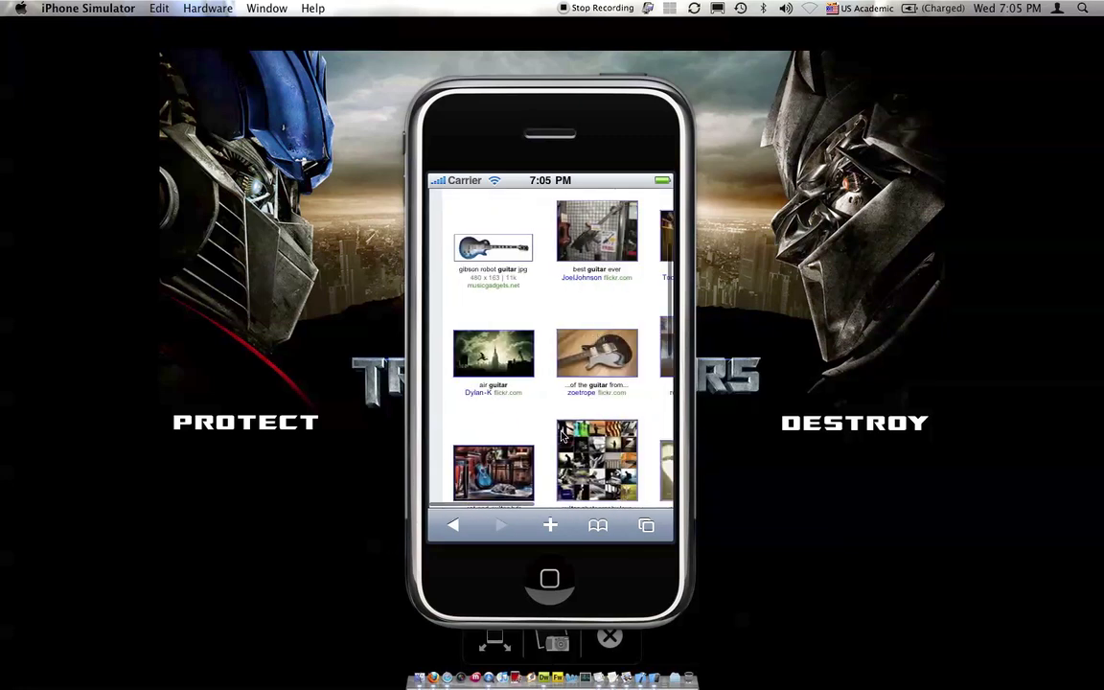
pyautogui.moveTo(532, 436); pyautogui.dragTo(525, 275)
pyautogui.moveTo(480, 448); pyautogui.dragTo(458, 476)
pyautogui.moveTo(534, 433); pyautogui.dragTo(561, 394)
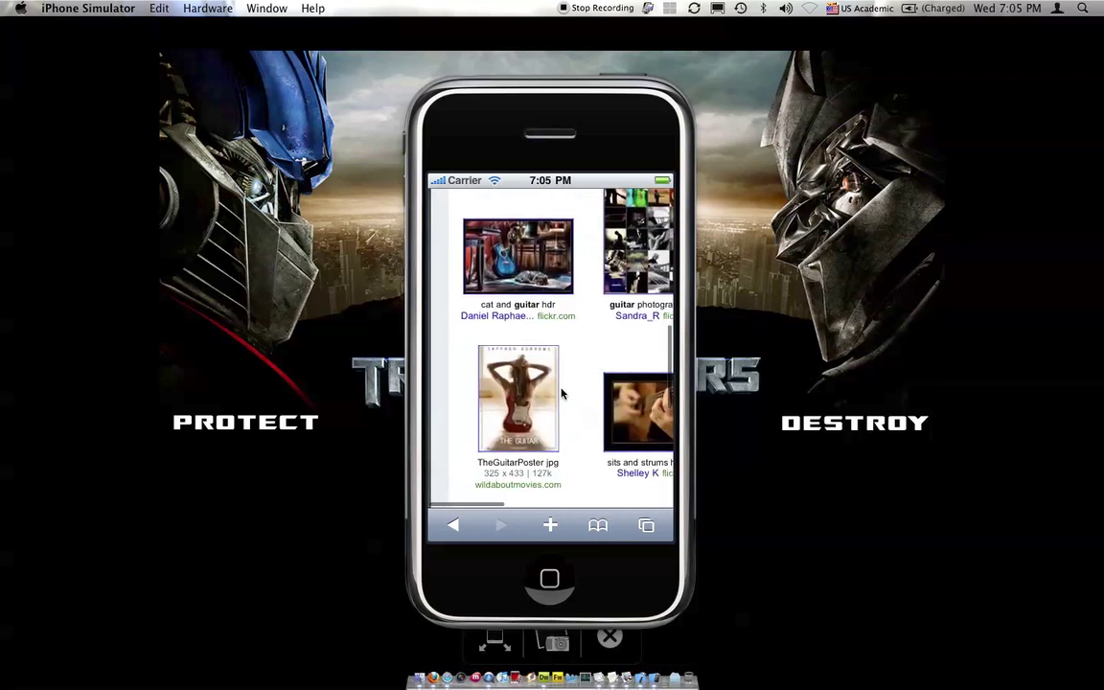
pyautogui.click(519, 402)
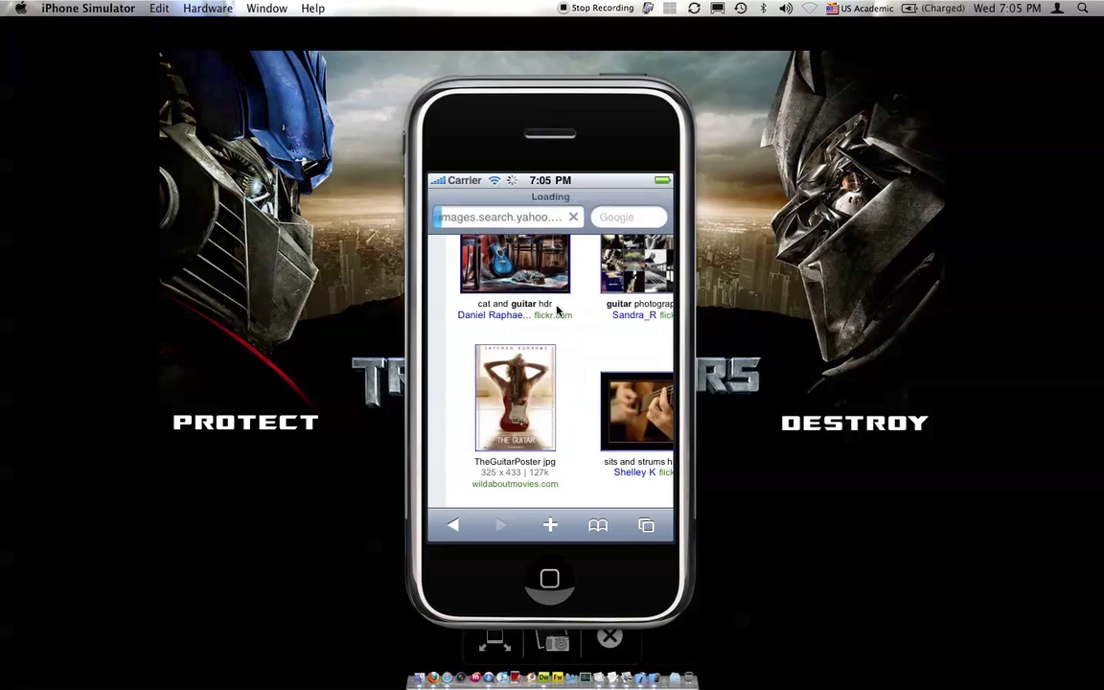
pyautogui.click(471, 275)
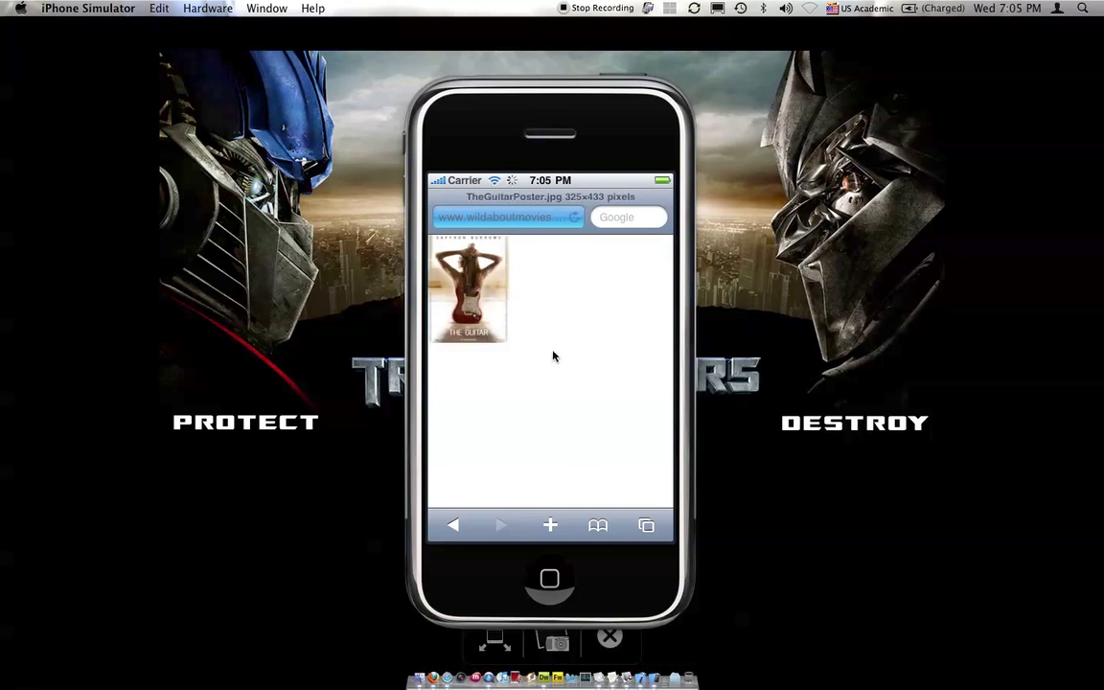
pyautogui.click(470, 286)
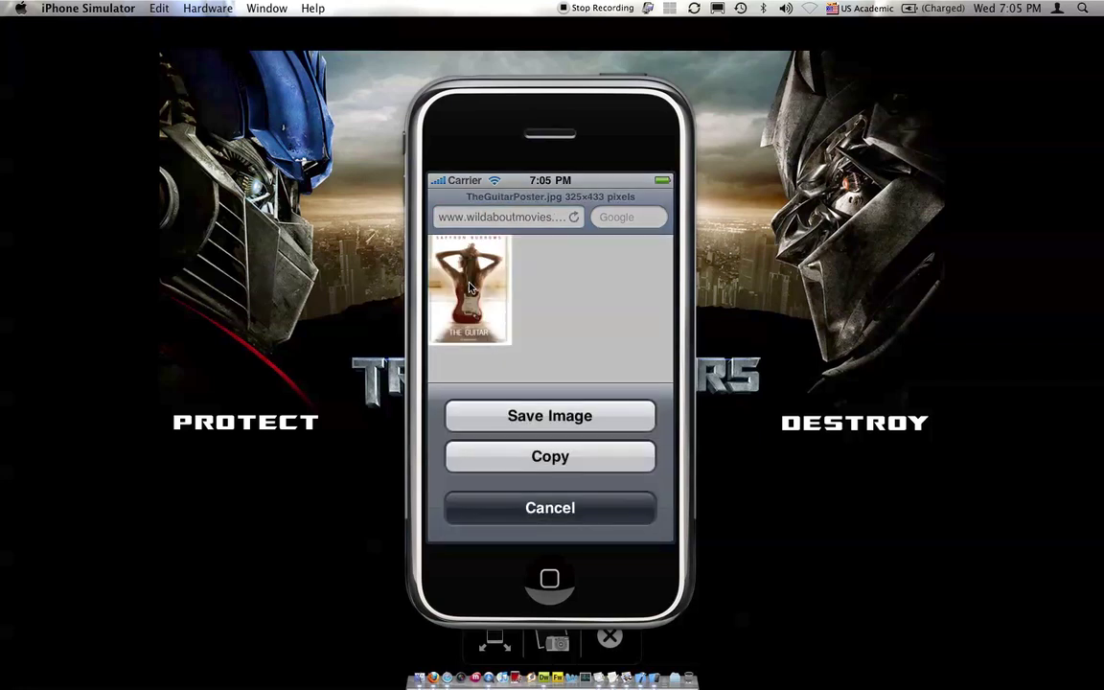
pyautogui.click(563, 513)
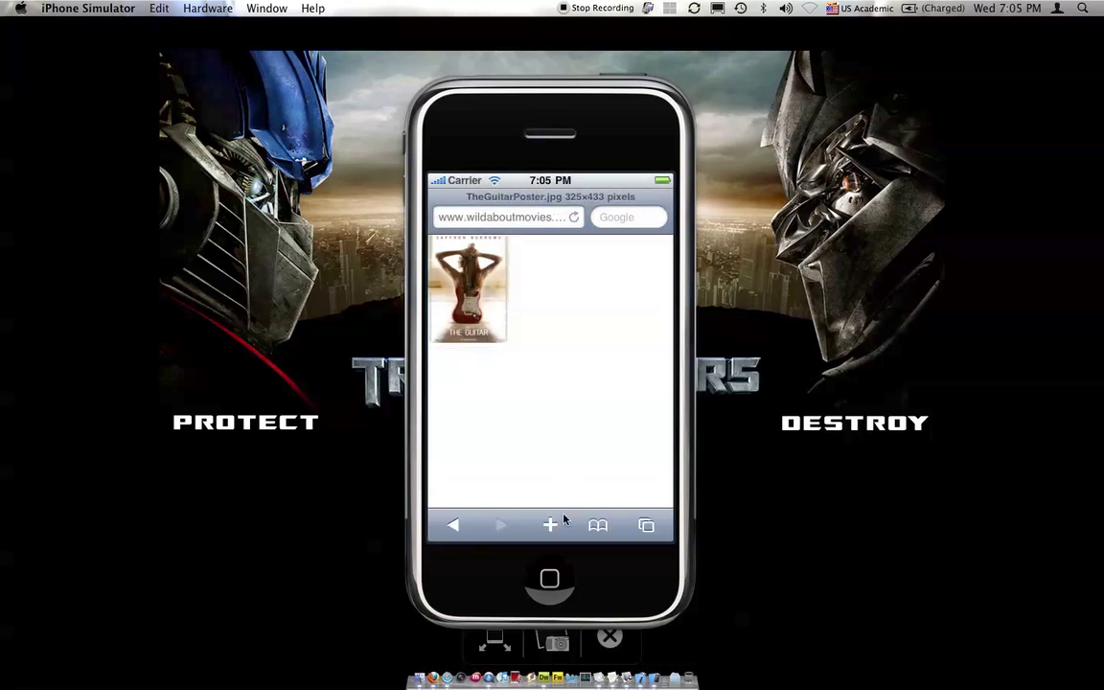
# Switch to the Photos app and check the pictures saved on the phone.
pyautogui.click(549, 576)
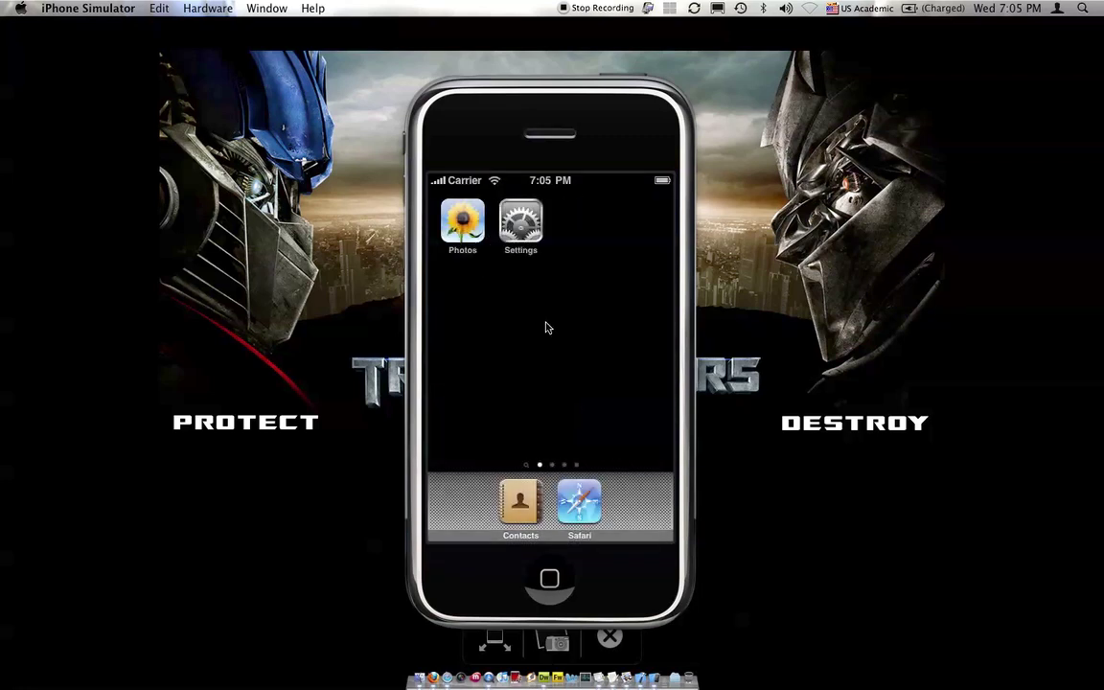
pyautogui.click(453, 214)
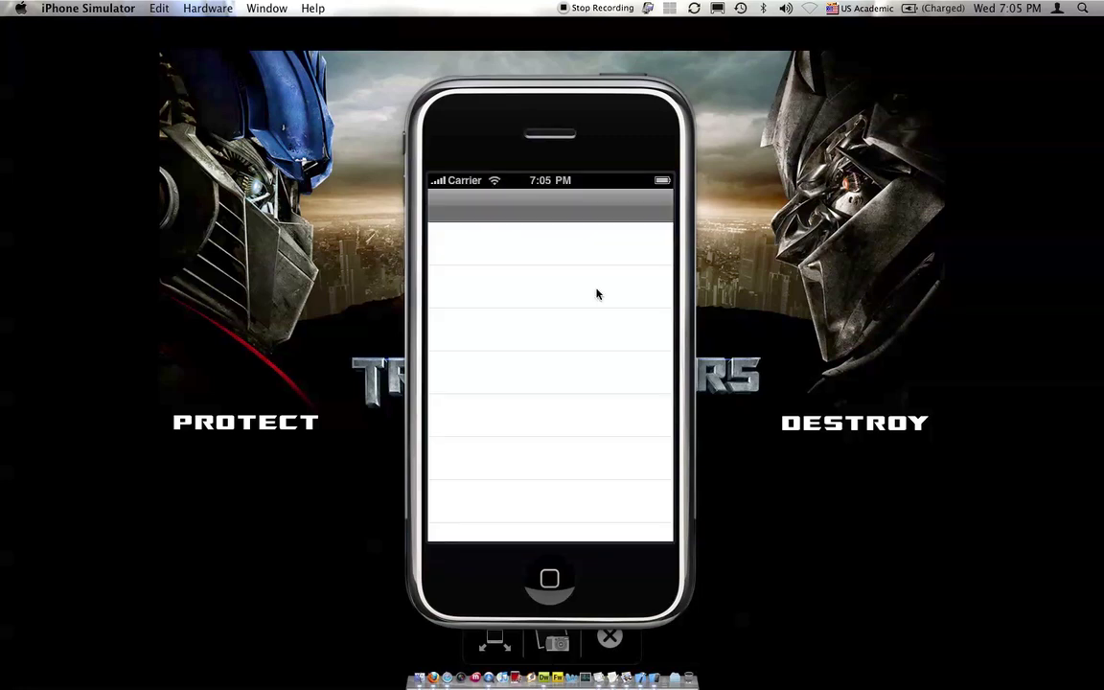
pyautogui.click(522, 251)
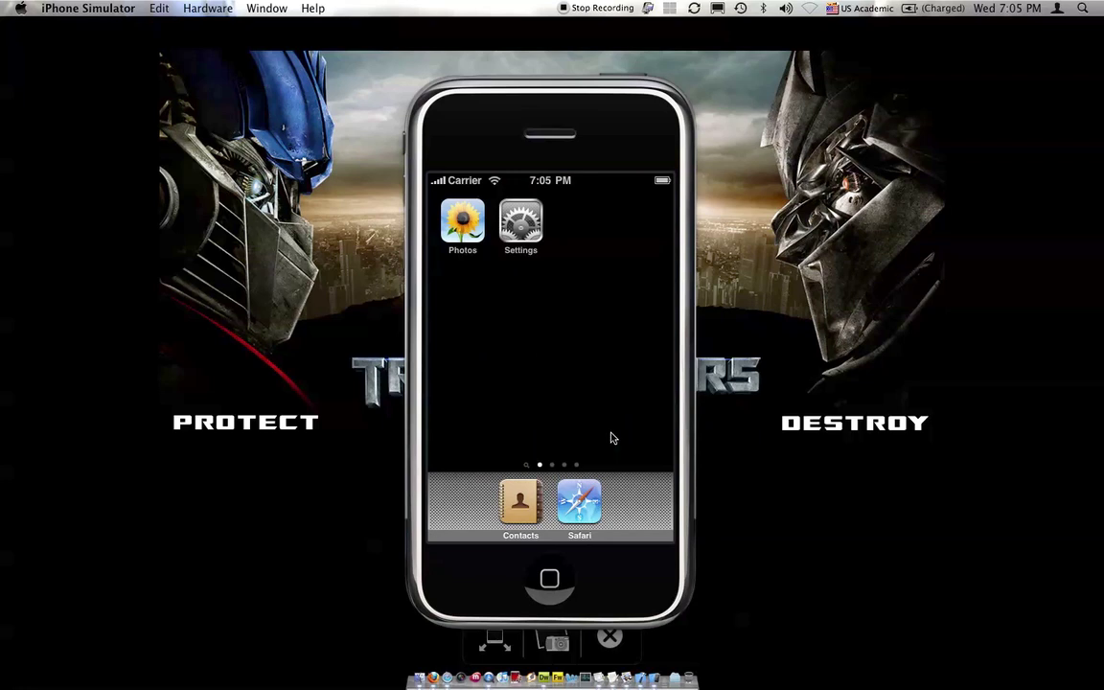
# Open the iPlay CG app's settings from the home screen and clear the guitar background.
pyautogui.click(650, 431)
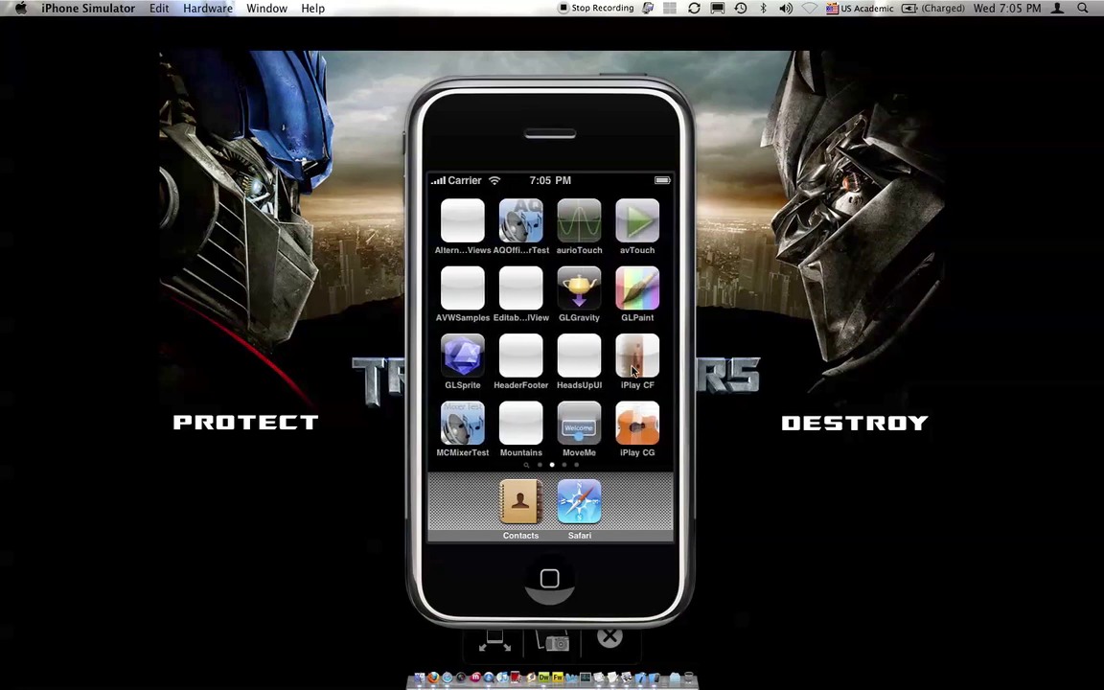
pyautogui.click(647, 200)
pyautogui.click(459, 203)
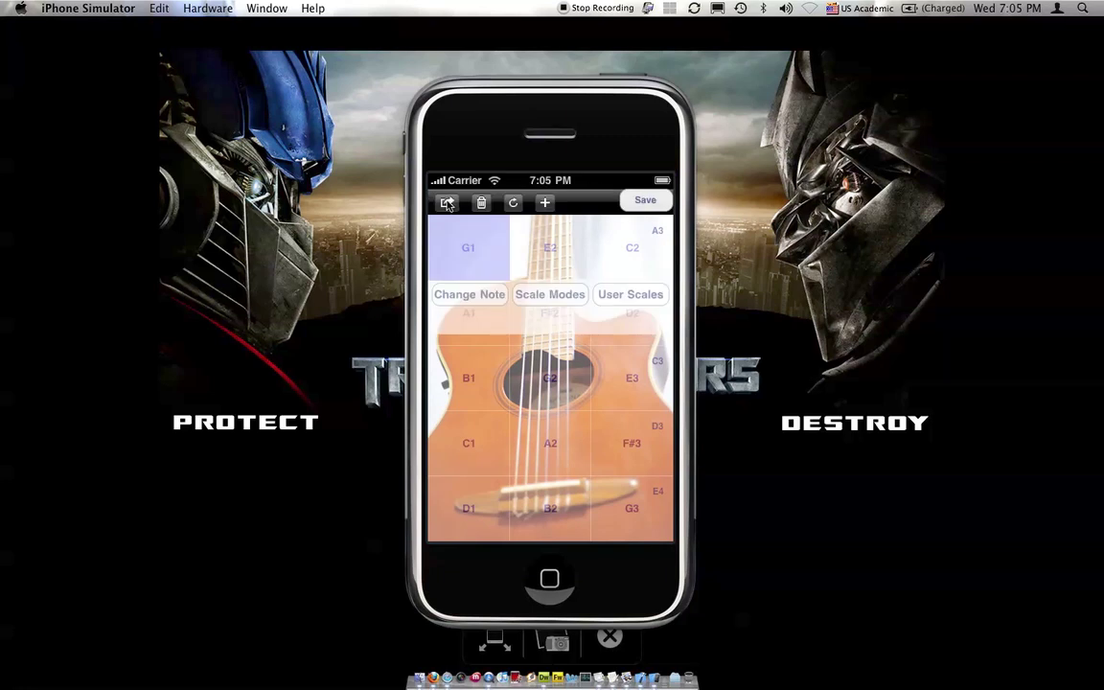
pyautogui.click(481, 202)
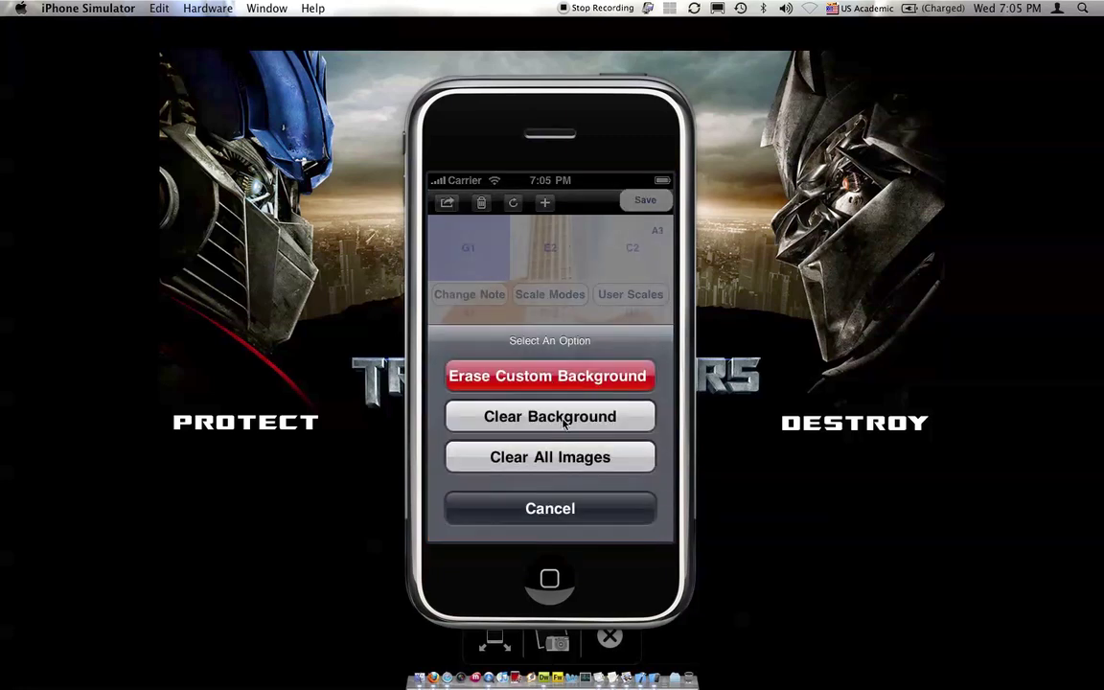
# Add the guitar poster from Saved Photos and enlarge it to 200% zoom to fill the background.
pyautogui.click(545, 205)
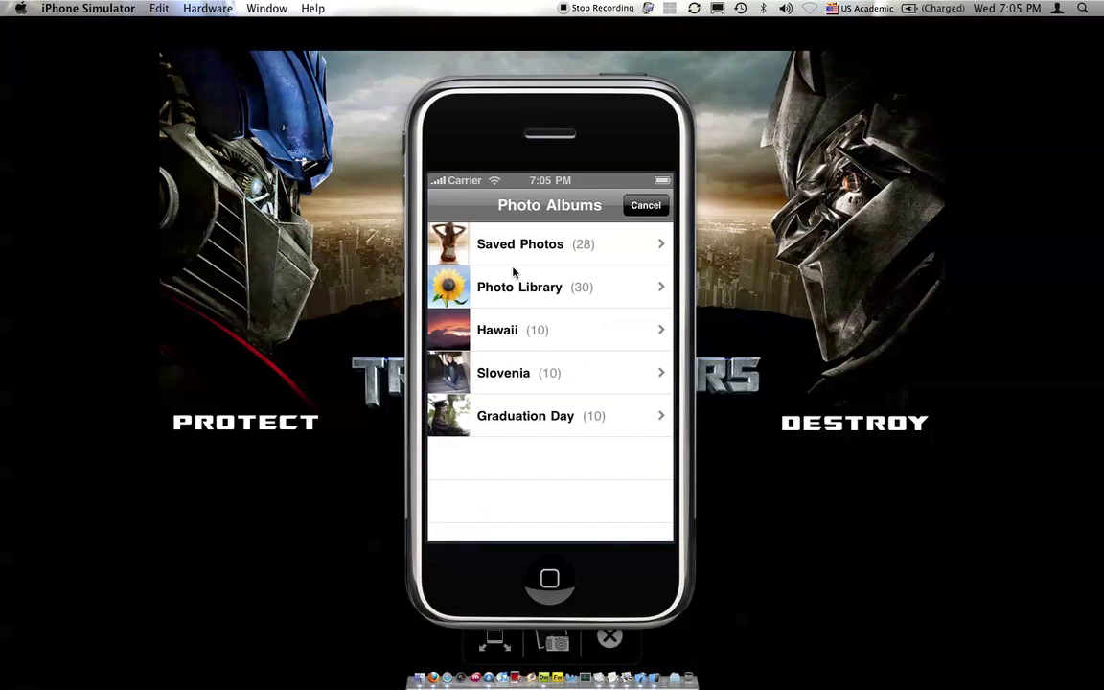
pyautogui.click(511, 262)
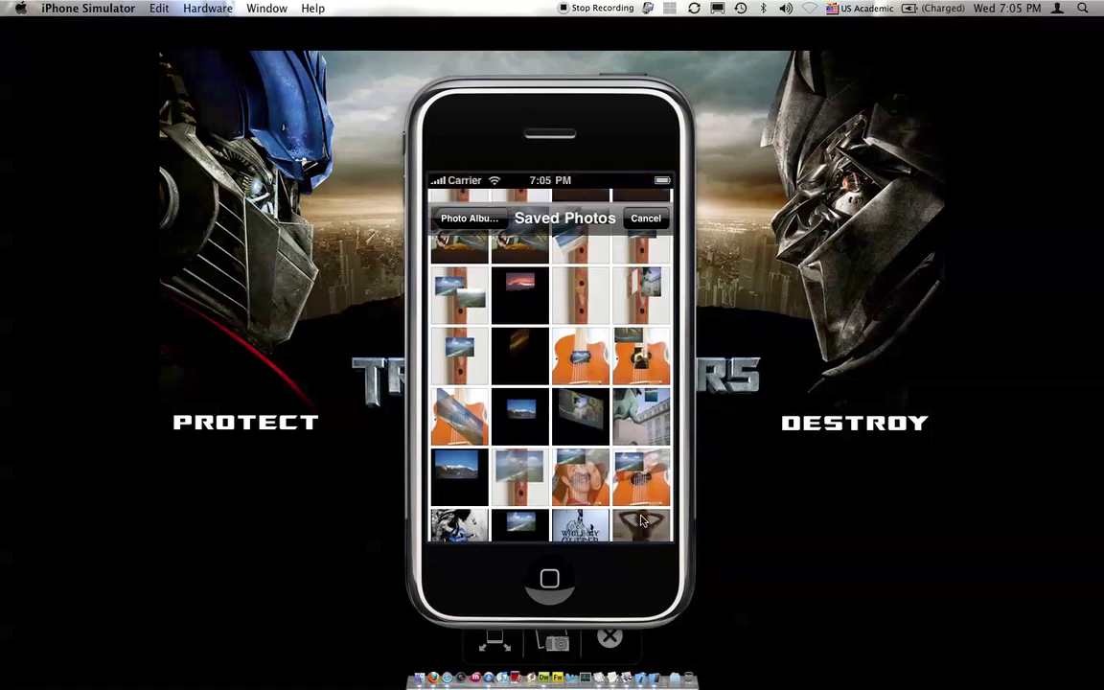
pyautogui.click(536, 422)
pyautogui.moveTo(473, 423); pyautogui.dragTo(665, 436)
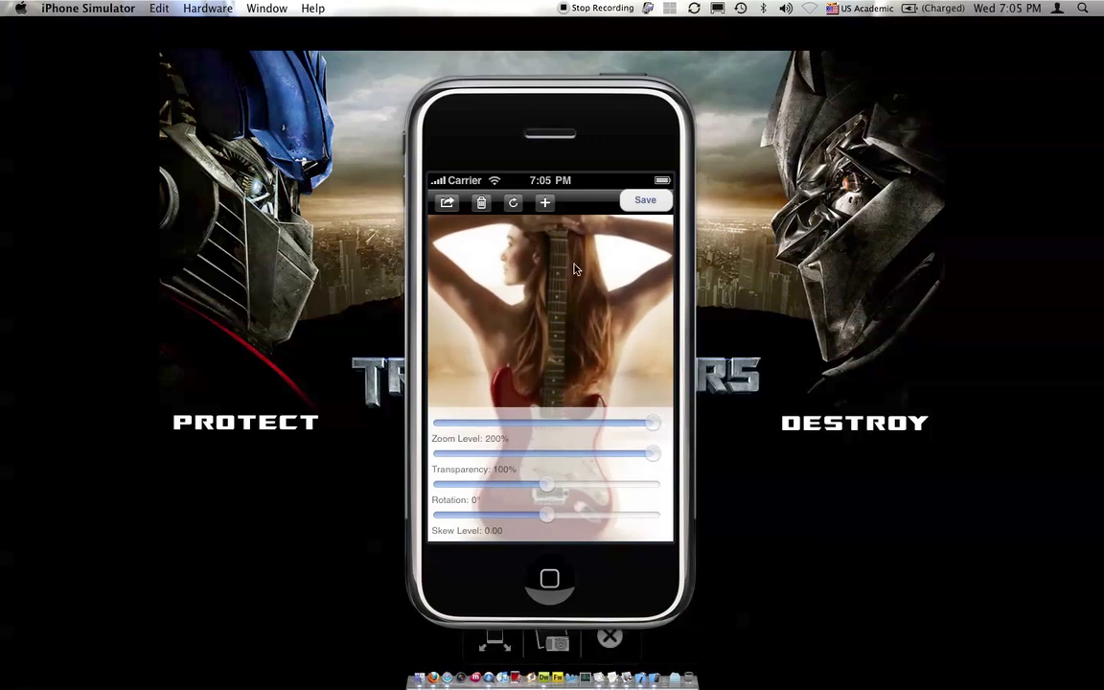
# Add the "While My Guitar Gently Weeps" picture from Saved Photos at 33% zoom beside the poster guitar's left side.
pyautogui.click(545, 203)
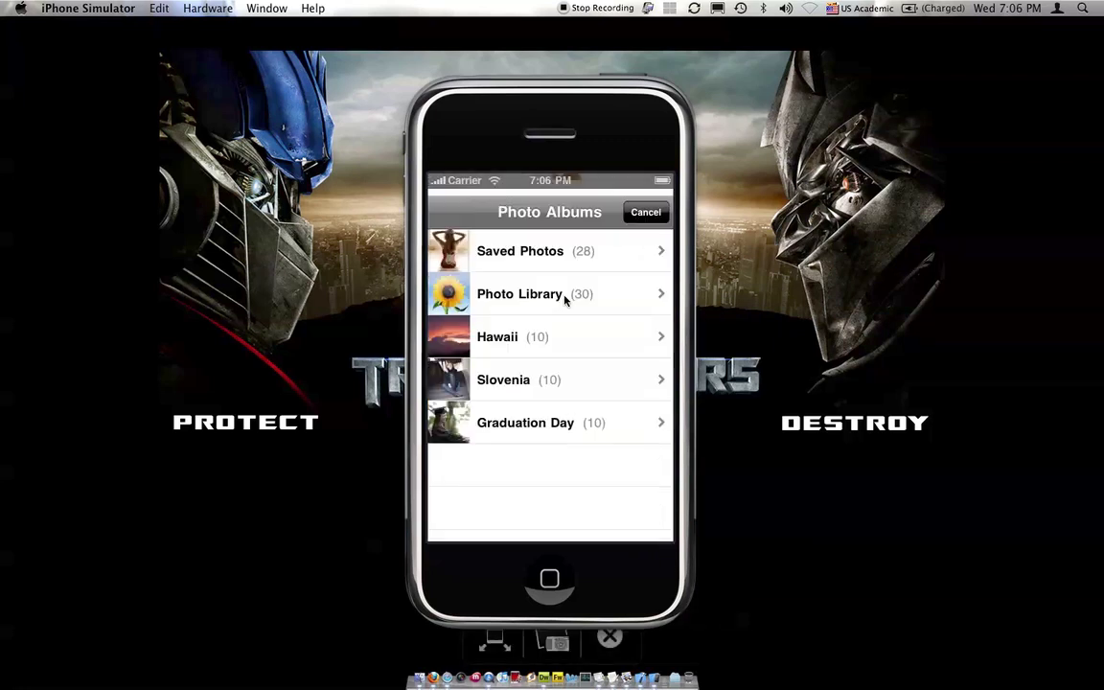
pyautogui.click(520, 243)
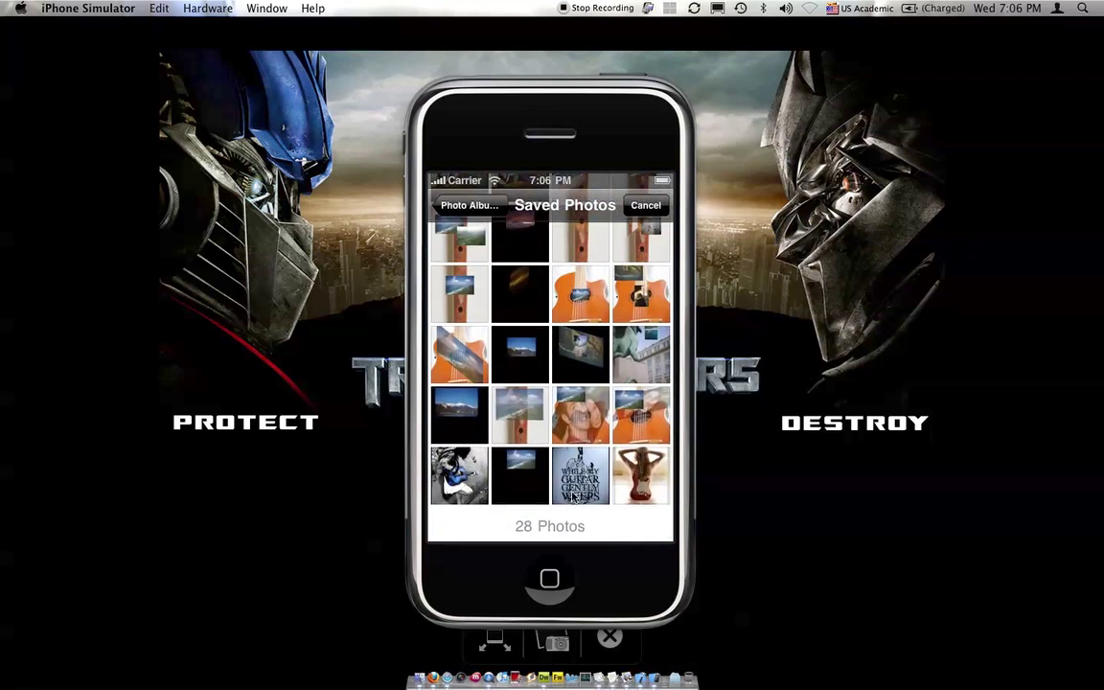
pyautogui.click(546, 378)
pyautogui.moveTo(534, 378); pyautogui.dragTo(452, 381)
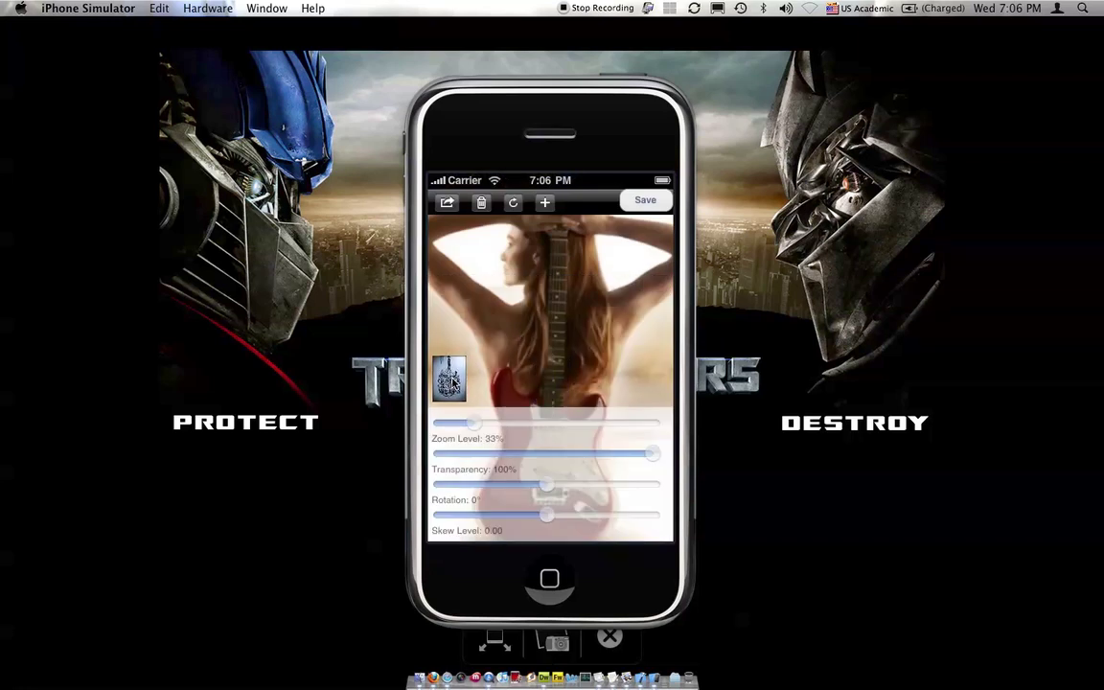
# Add the saved picture of the blue guitar player, scale it to 10% and place it at the background's right edge.
pyautogui.click(545, 204)
pyautogui.click(474, 251)
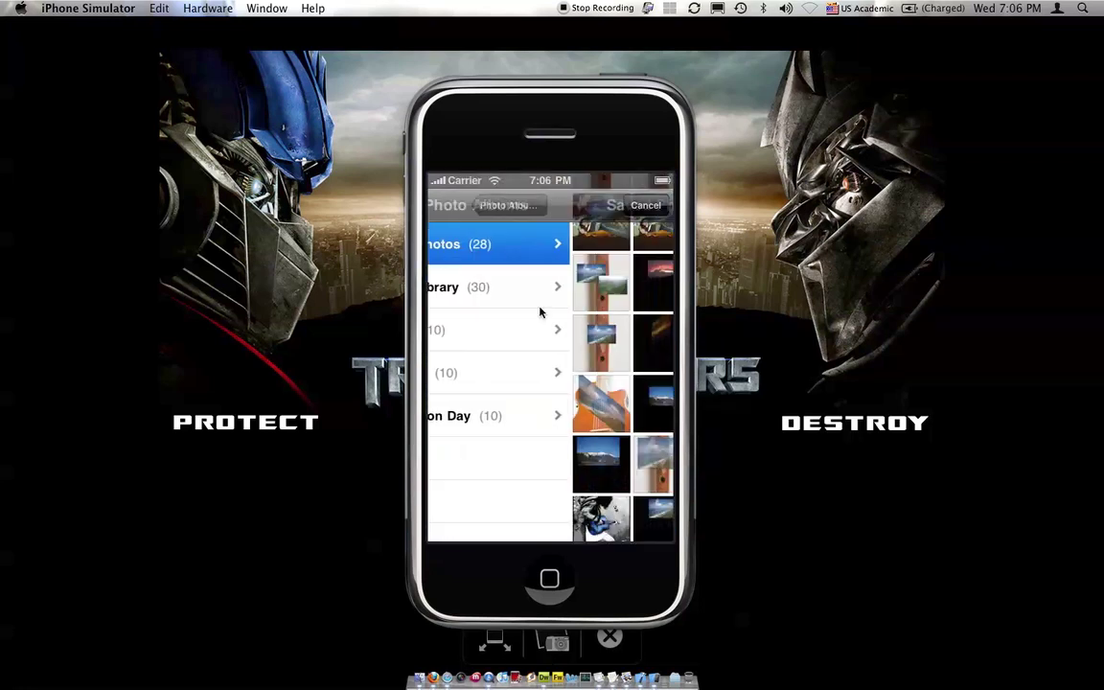
pyautogui.moveTo(520, 471); pyautogui.dragTo(486, 439)
pyautogui.click(461, 471)
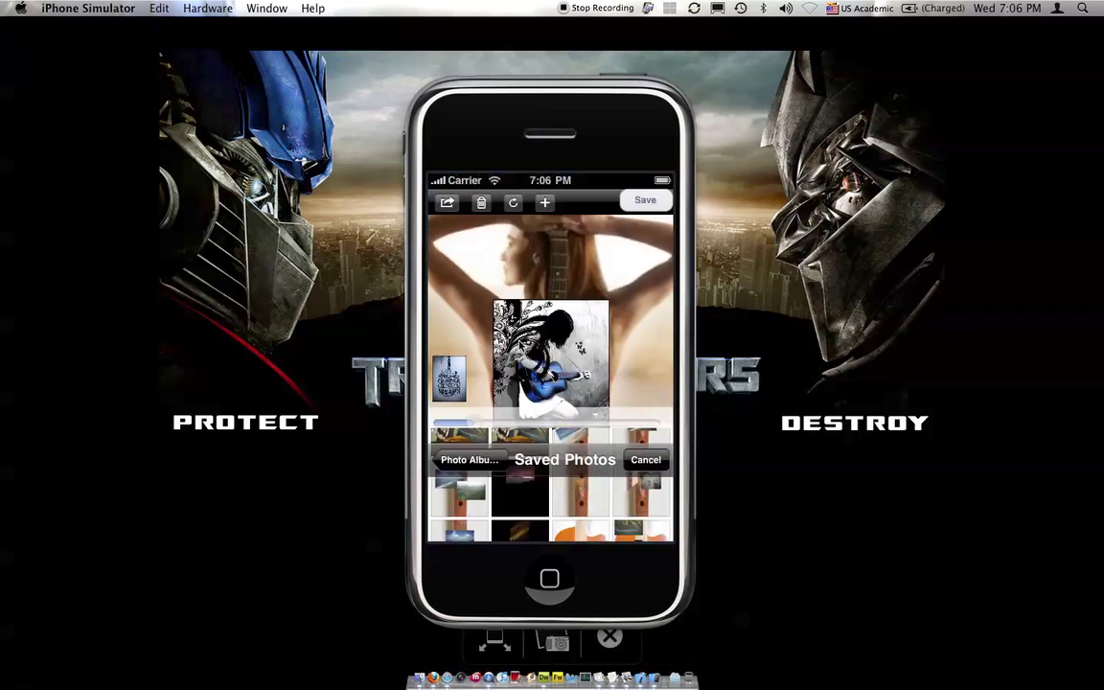
pyautogui.moveTo(530, 391); pyautogui.dragTo(562, 383)
pyautogui.moveTo(493, 436); pyautogui.dragTo(402, 384)
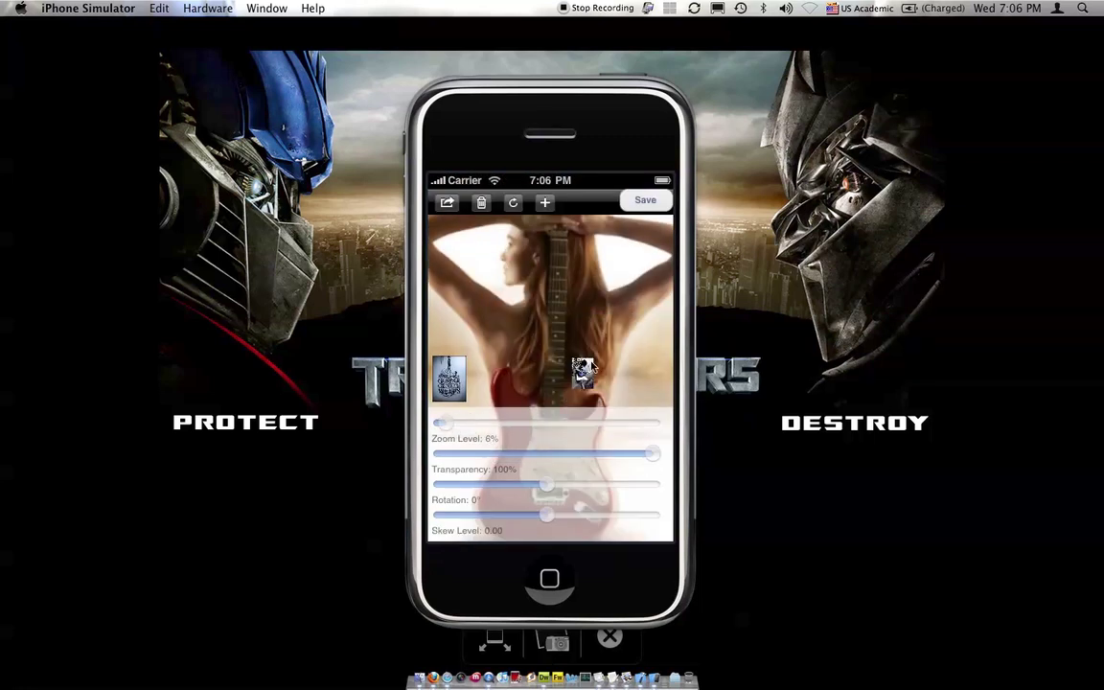
pyautogui.moveTo(589, 369); pyautogui.dragTo(656, 379)
pyautogui.moveTo(446, 422); pyautogui.dragTo(455, 423)
pyautogui.moveTo(655, 374)
pyautogui.mouseDown()
pyautogui.moveTo(648, 468)
pyautogui.moveTo(651, 380)
pyautogui.mouseUp()
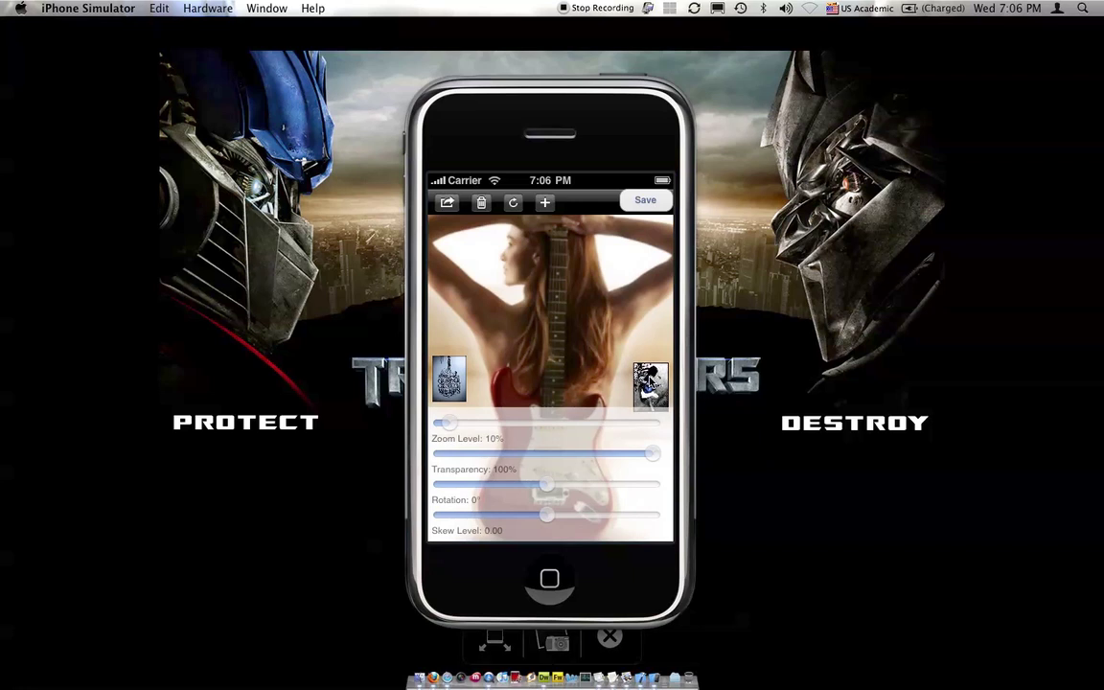
# Enlarge the lettering picture to 39% and the blue guitar picture to 11%, and align them at opposite edges of the background.
pyautogui.moveTo(456, 382); pyautogui.dragTo(569, 429)
pyautogui.moveTo(591, 384); pyautogui.dragTo(472, 423)
pyautogui.moveTo(571, 413); pyautogui.dragTo(667, 369)
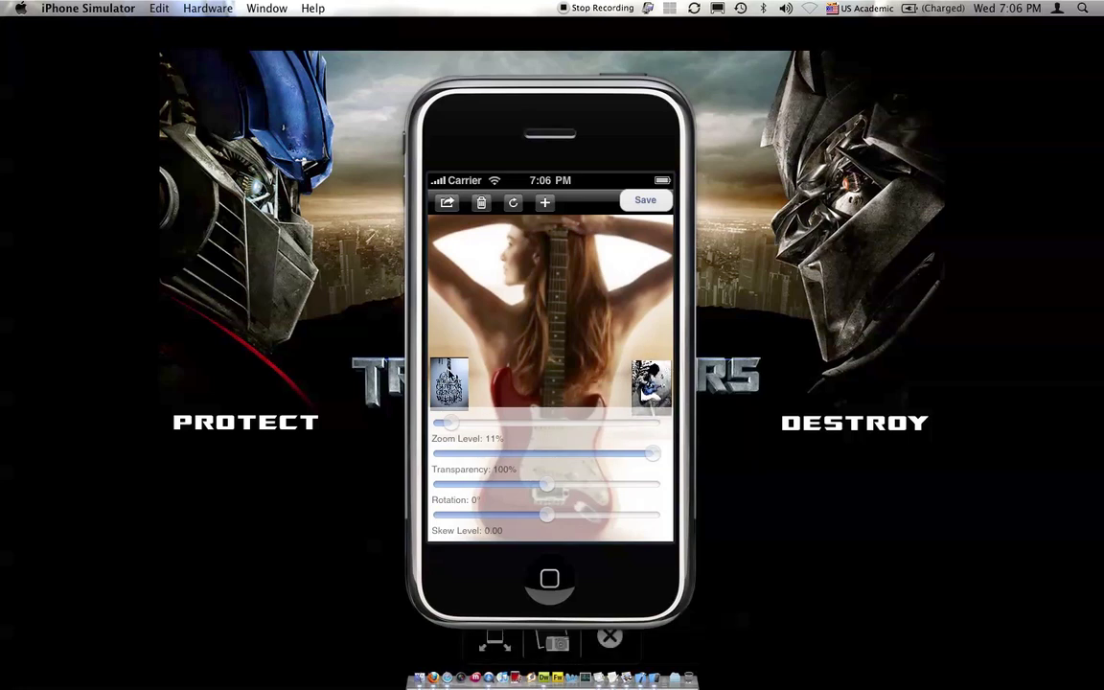
pyautogui.click(450, 377)
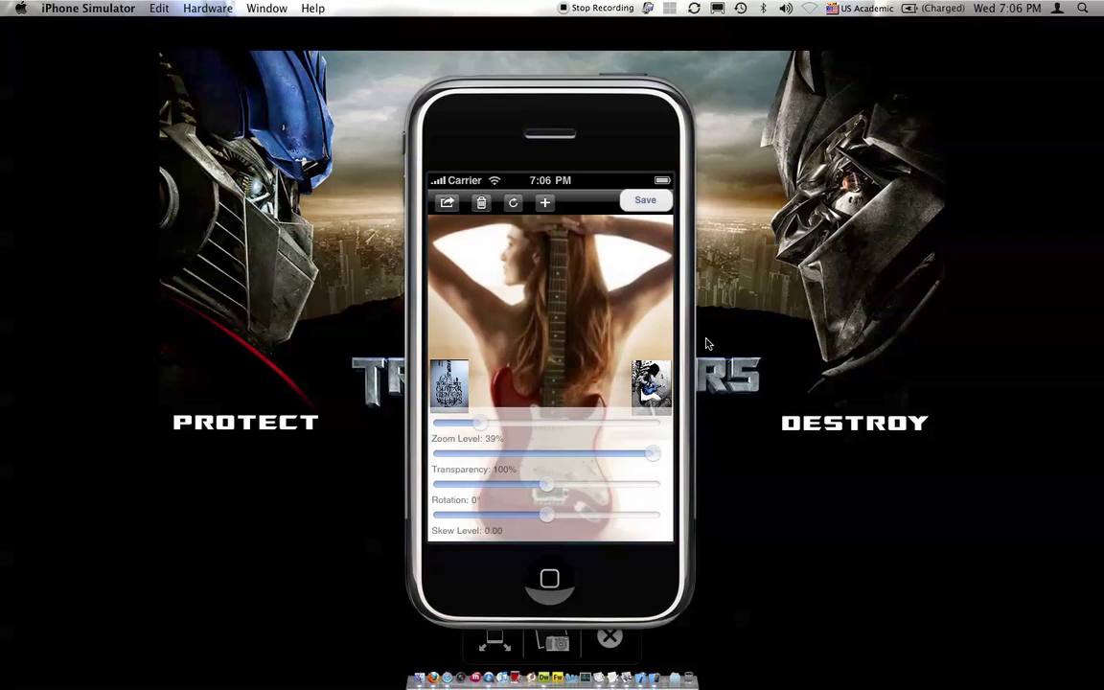
# Set the transparency to 62% for the blue guitar picture and 73% for the lettering picture.
pyautogui.click(650, 202)
pyautogui.click(642, 395)
pyautogui.moveTo(651, 455); pyautogui.dragTo(568, 457)
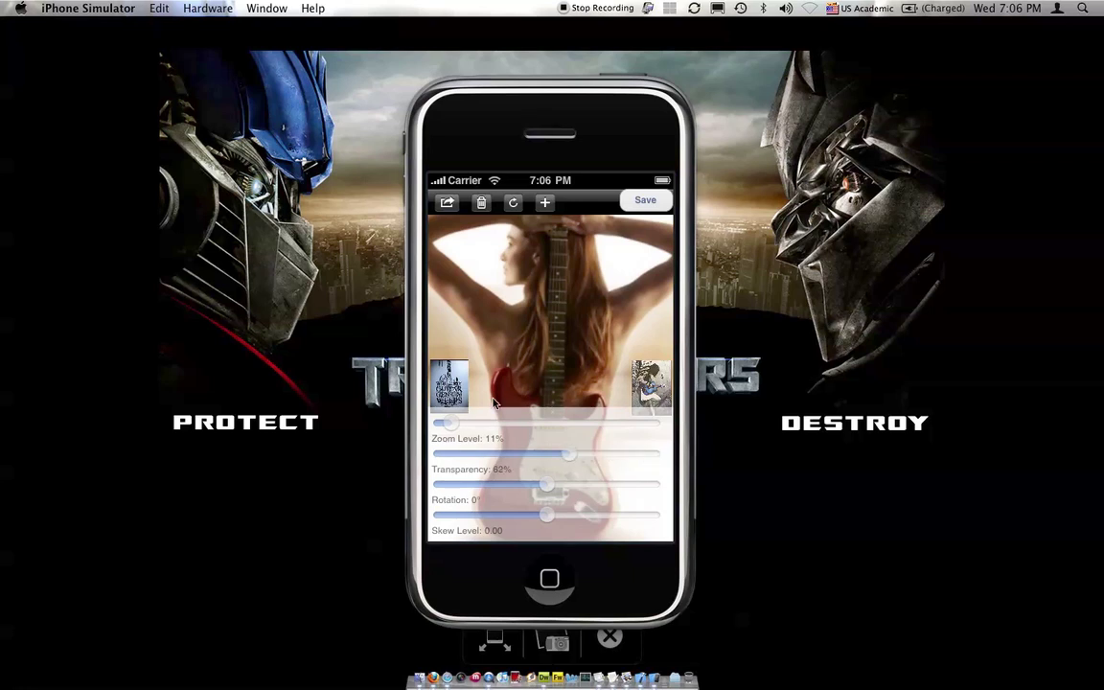
pyautogui.click(455, 384)
pyautogui.moveTo(648, 458); pyautogui.dragTo(589, 457)
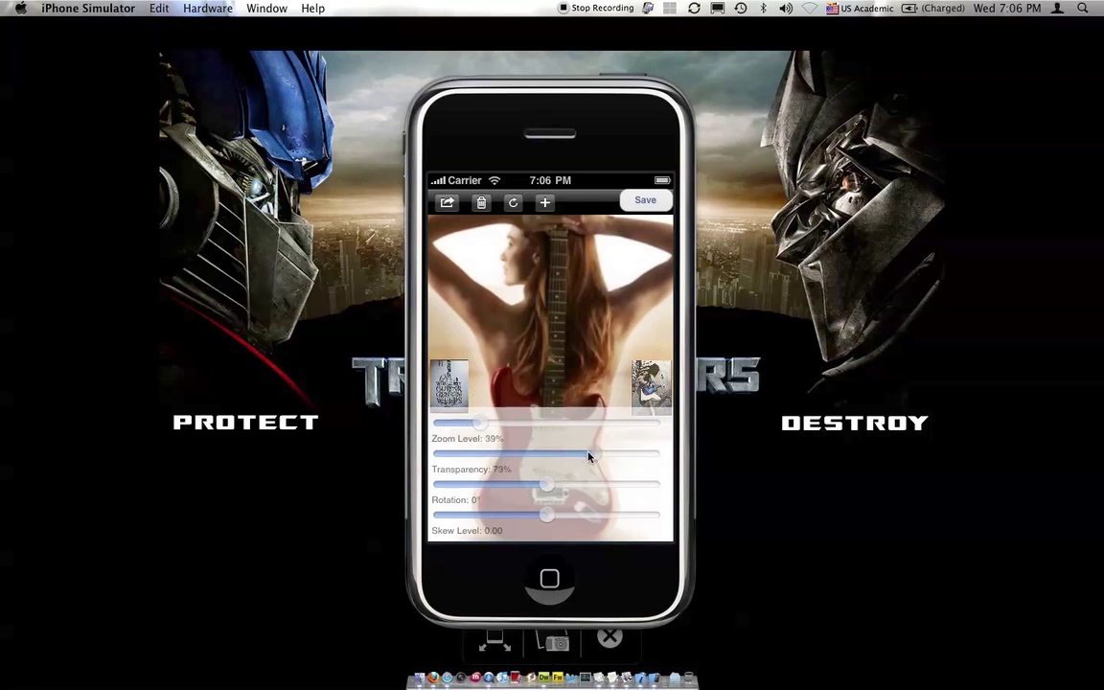
# Save the custom background and leave the options for the playing view.
pyautogui.click(646, 200)
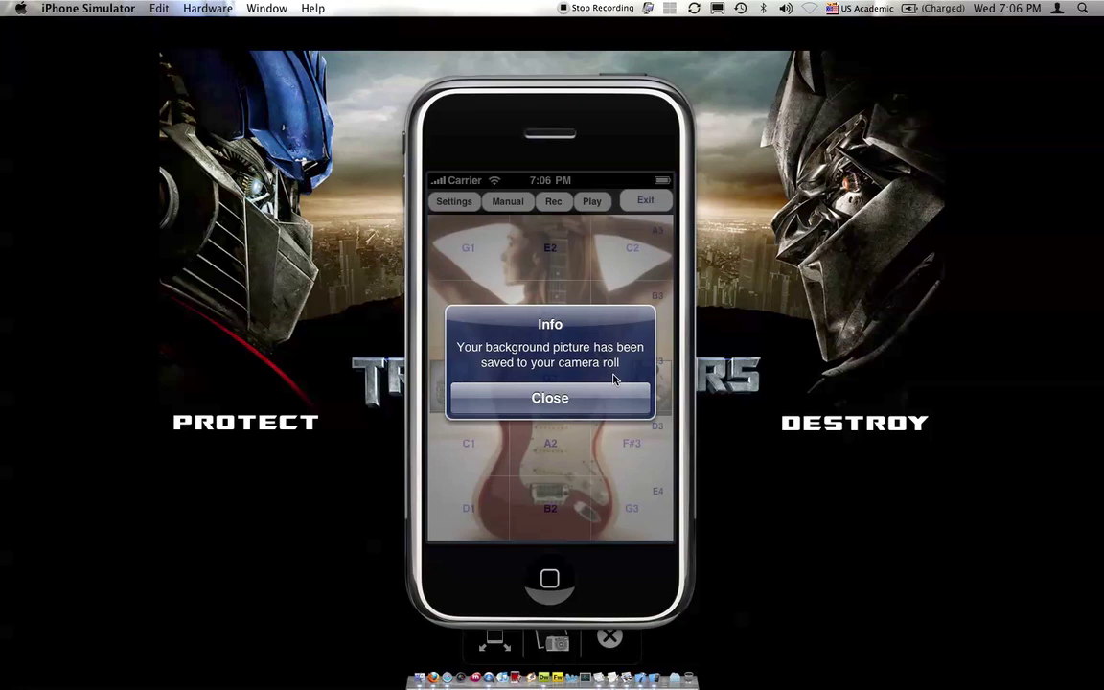
pyautogui.click(561, 396)
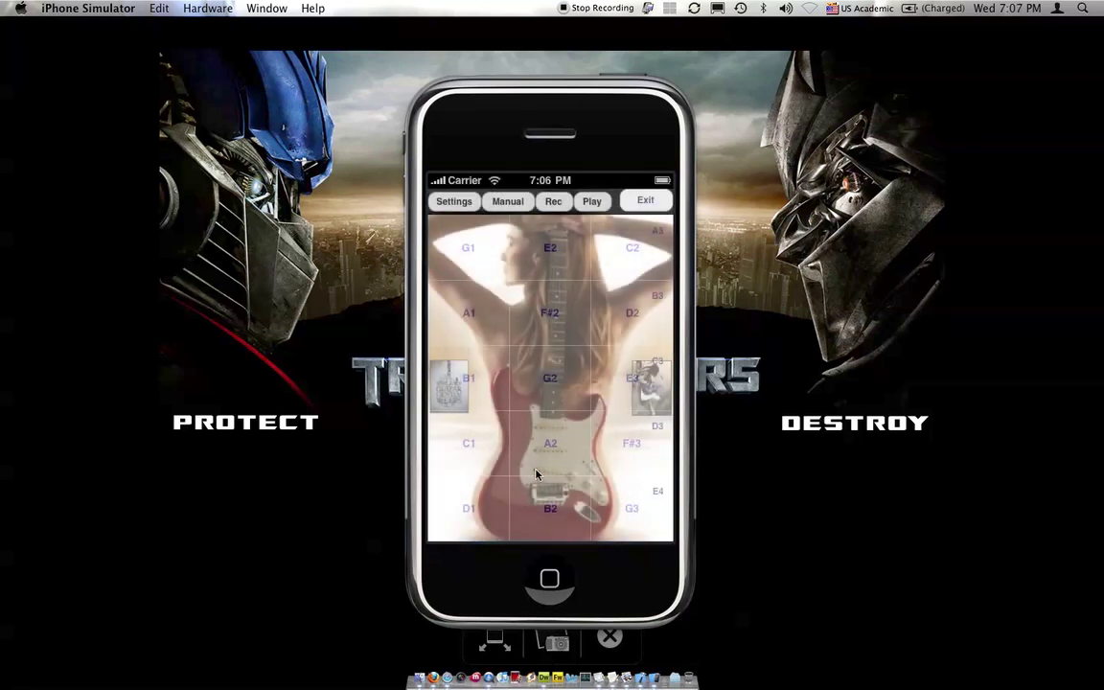
pyautogui.click(638, 206)
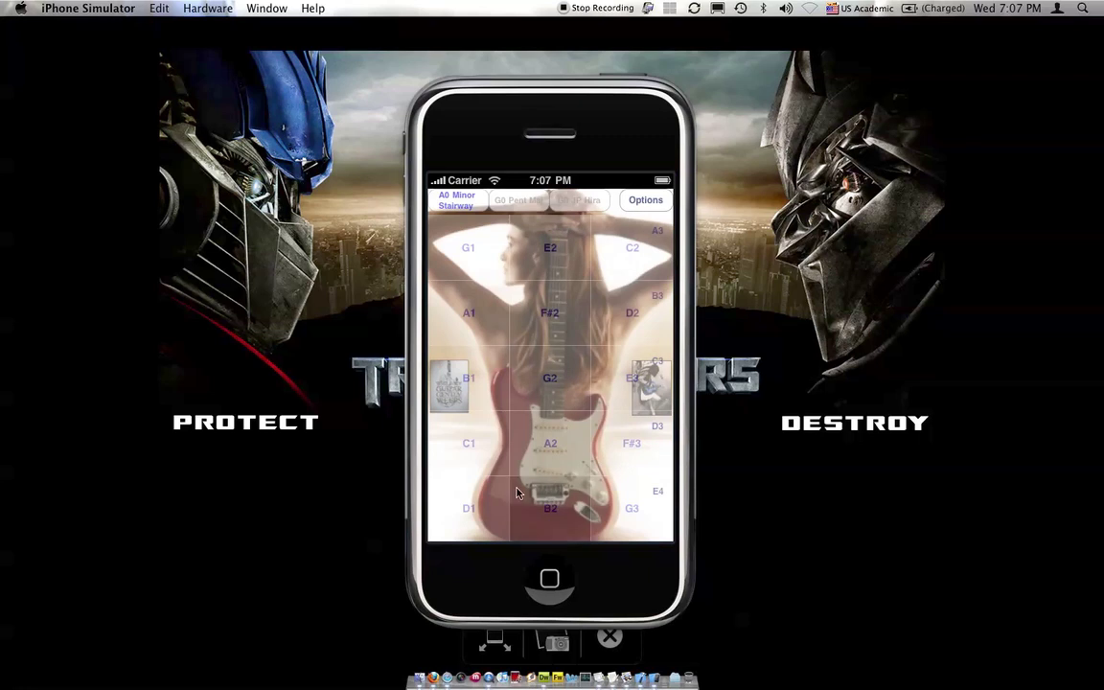
# Open the newly saved background from the Saved Photos album in the Photos app and choose to use it as wallpaper.
pyautogui.click(548, 572)
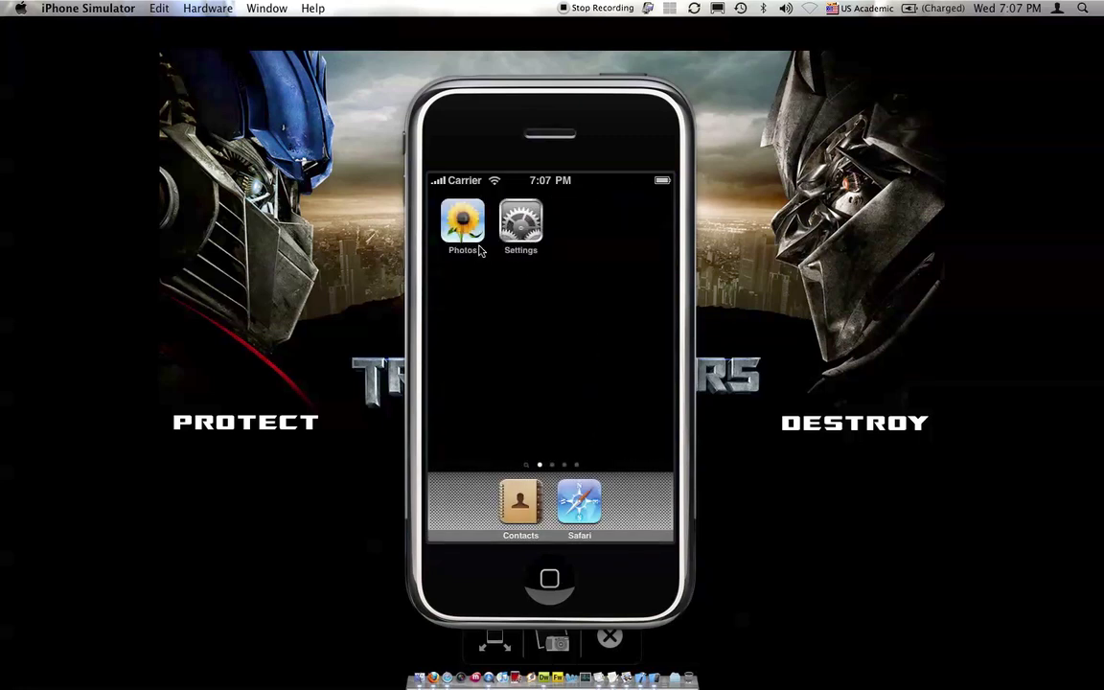
pyautogui.click(479, 251)
pyautogui.click(621, 251)
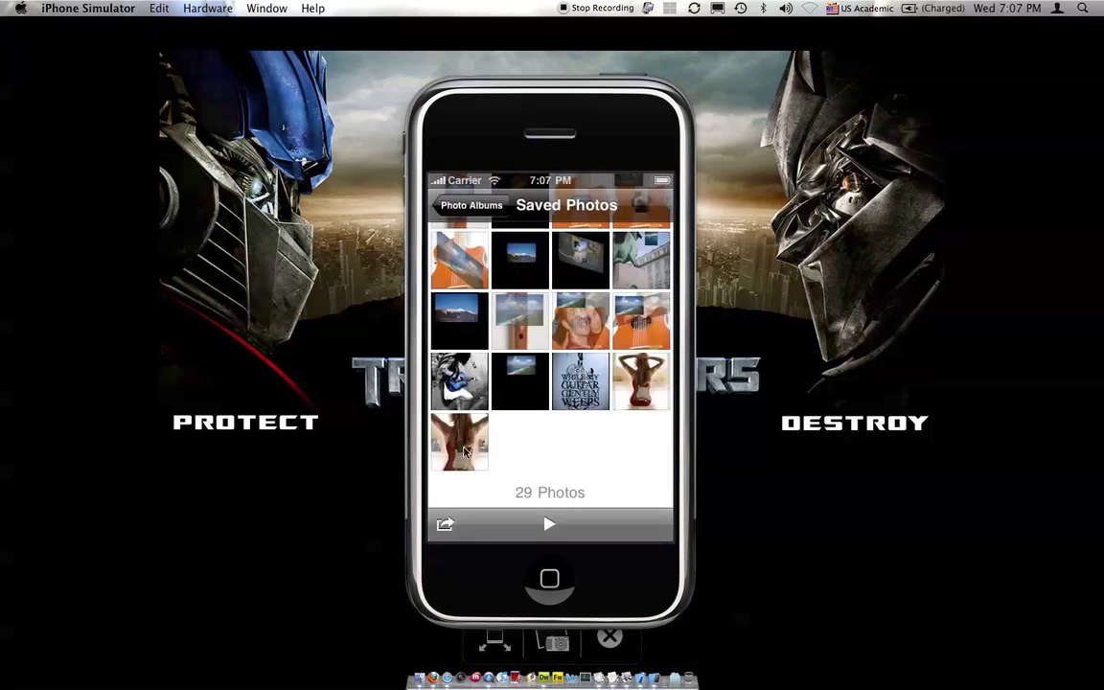
pyautogui.click(464, 451)
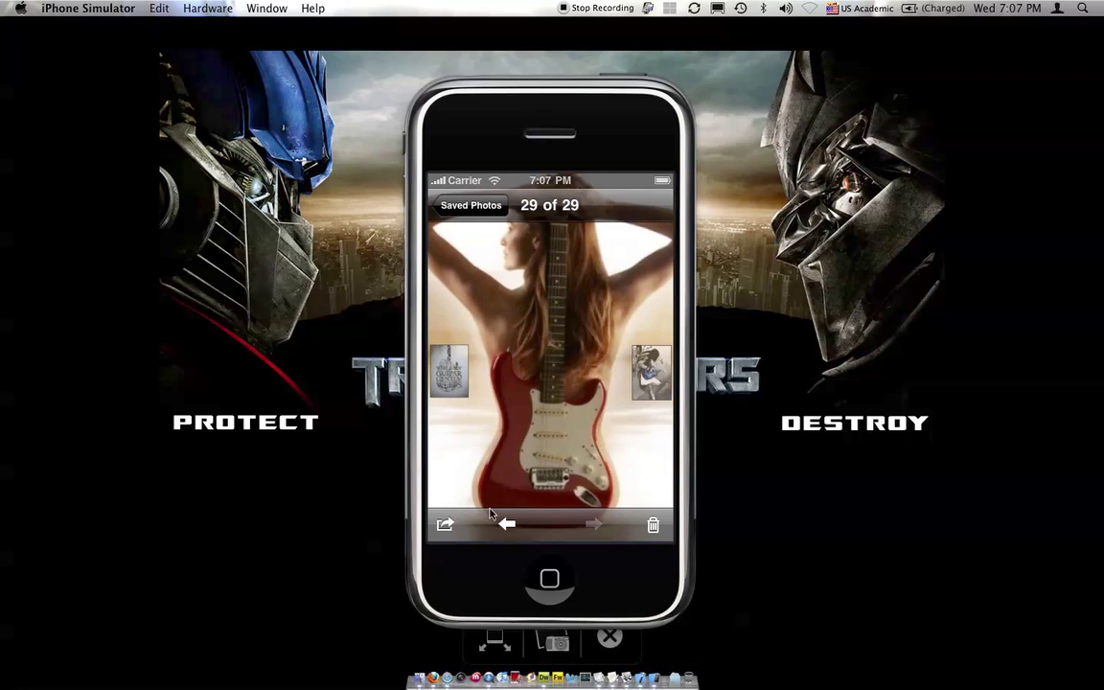
pyautogui.click(445, 526)
pyautogui.click(550, 450)
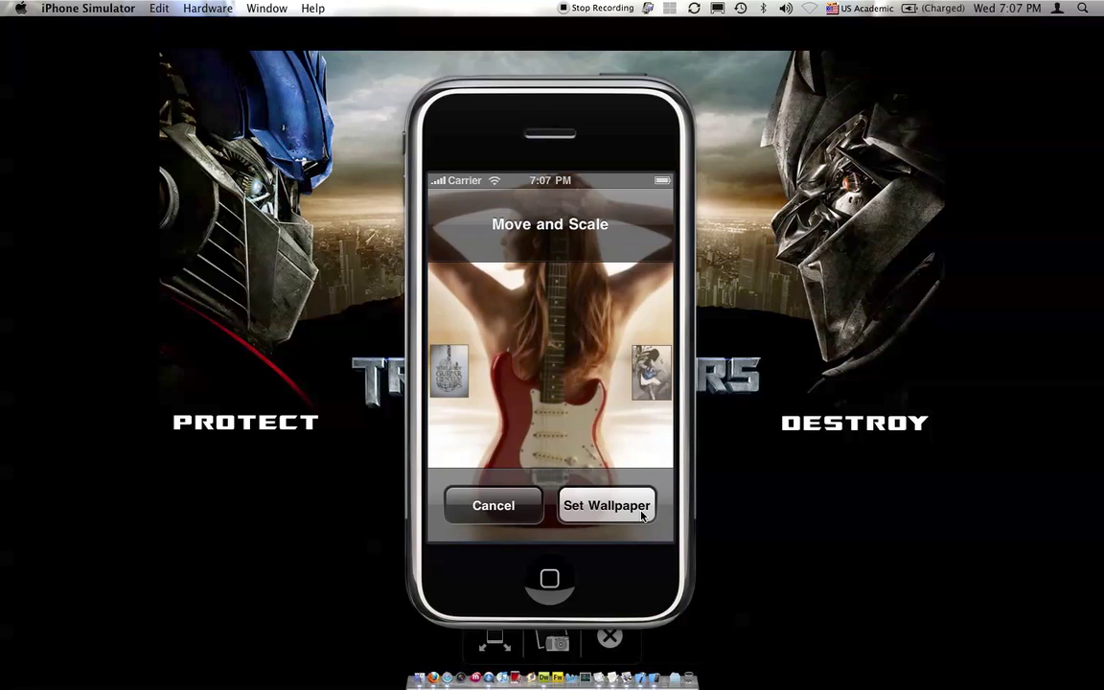